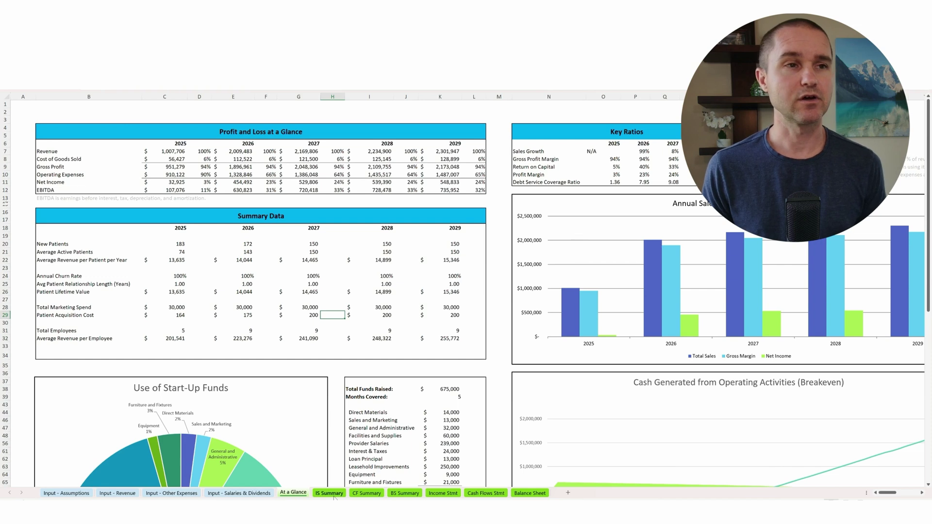
# Step: Review the income statement, cash flow and balance sheet summaries, plus the monthly pro forma income statement
pyautogui.click(333, 493)
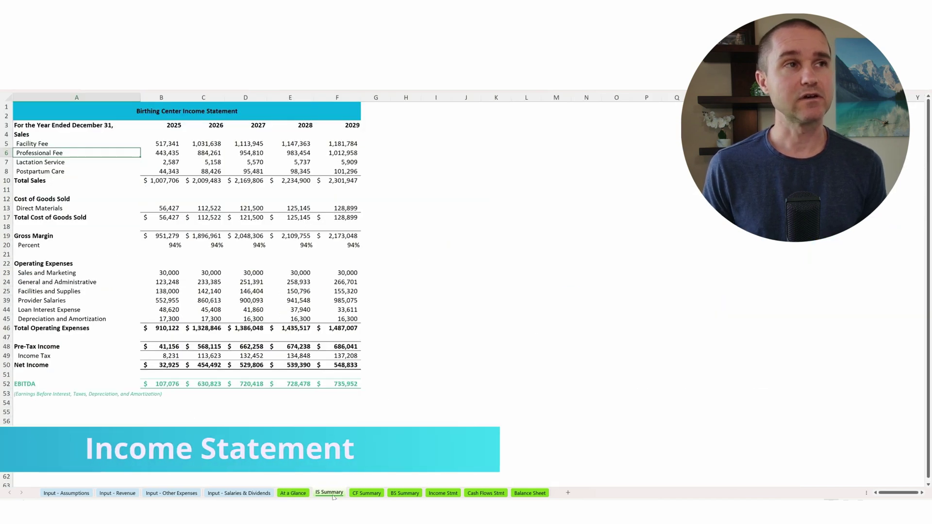
pyautogui.click(363, 493)
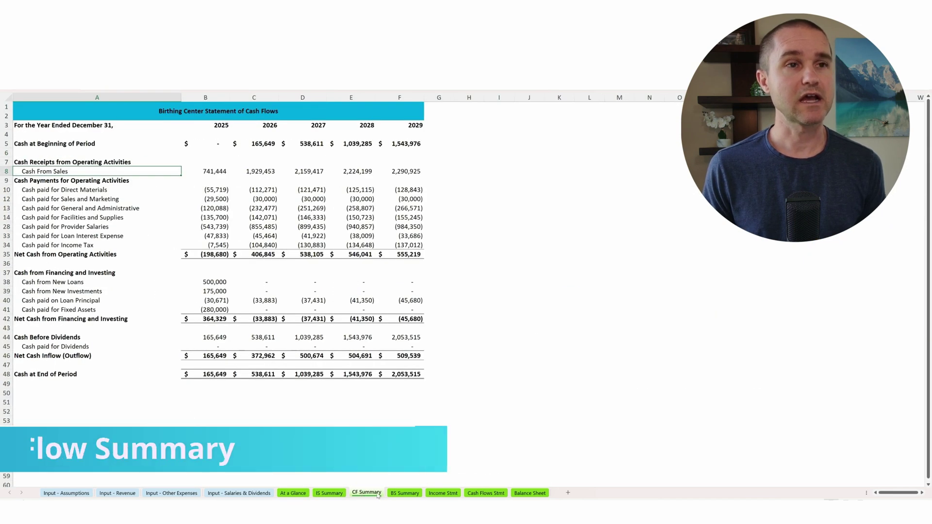
pyautogui.click(404, 493)
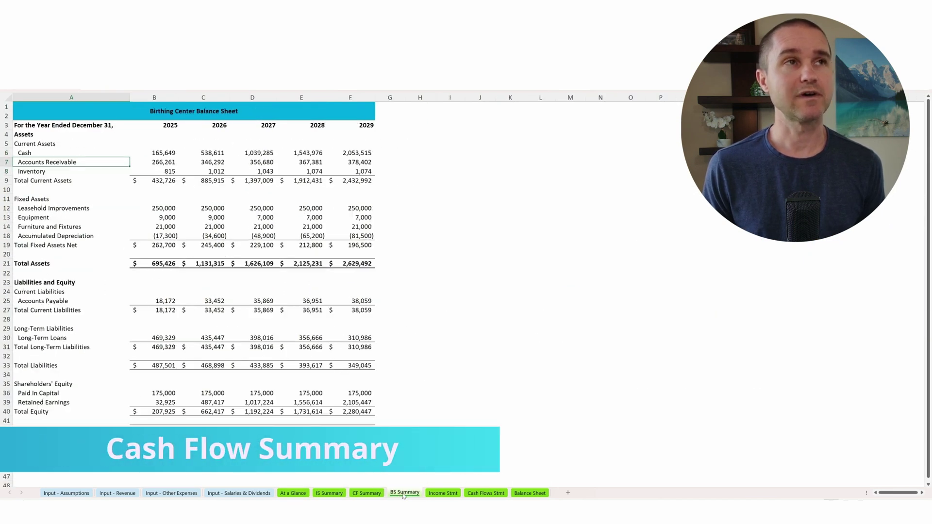
pyautogui.click(443, 493)
pyautogui.scroll(-15, 464, 432)
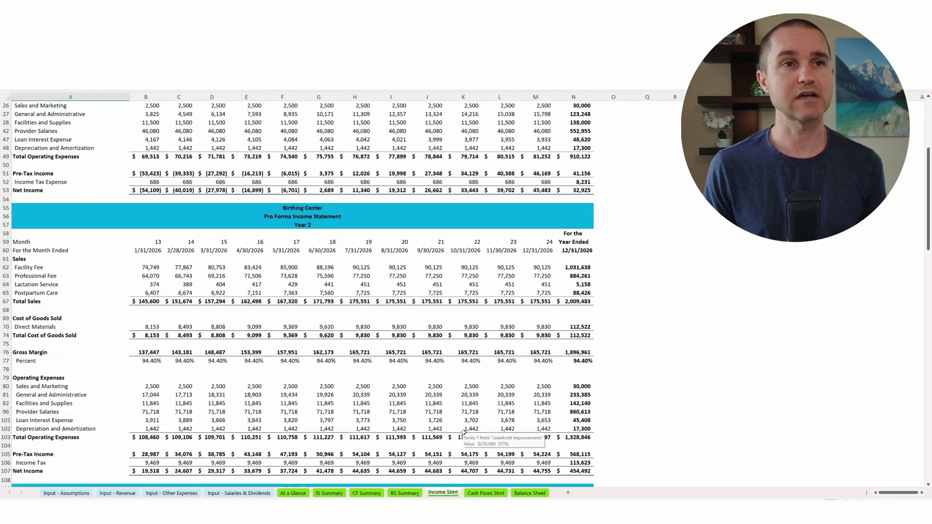
pyautogui.scroll(-8, 464, 432)
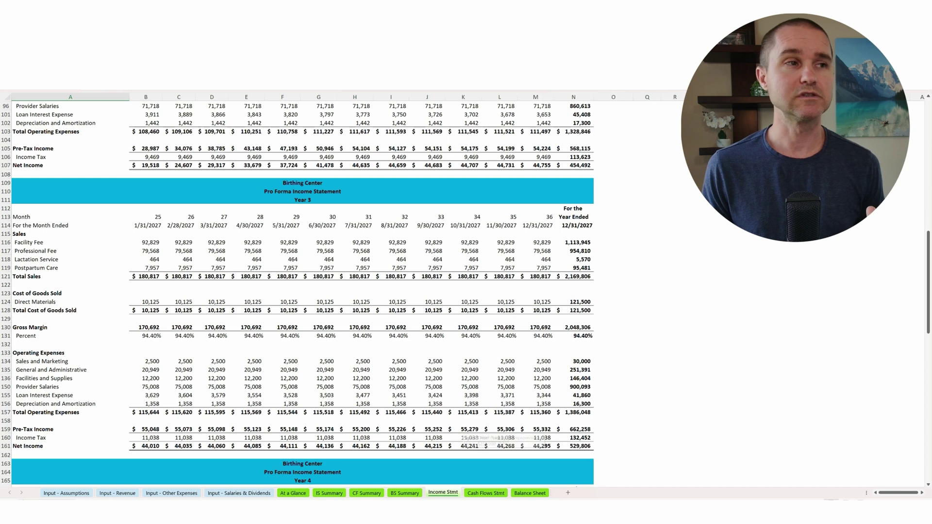
# Step: Open the Input - Assumptions sheet and review the projection start month, opening cash balance and investor entries
pyautogui.click(59, 494)
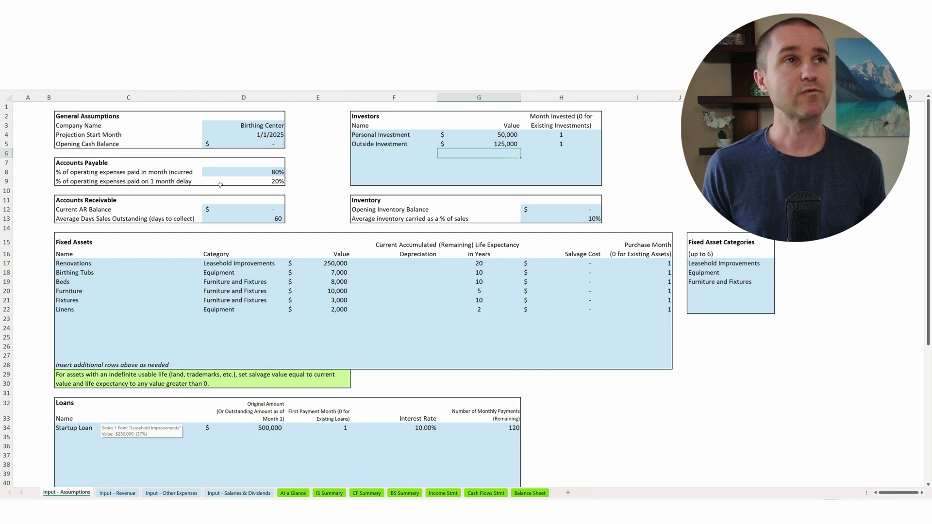
pyautogui.click(245, 137)
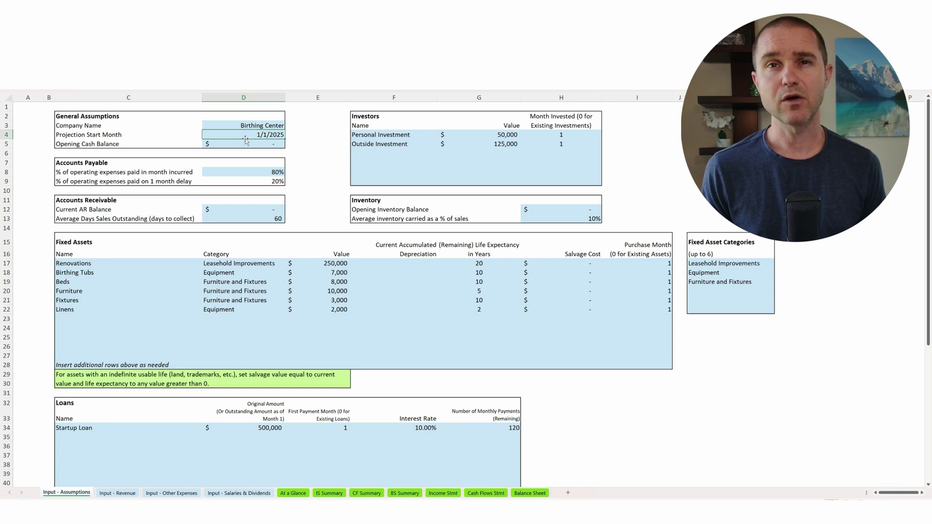
pyautogui.click(244, 142)
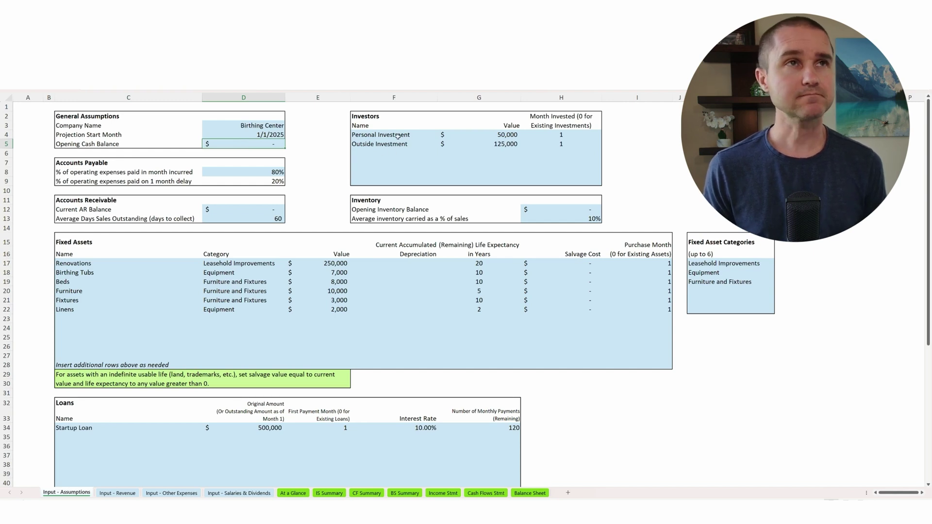
pyautogui.click(379, 137)
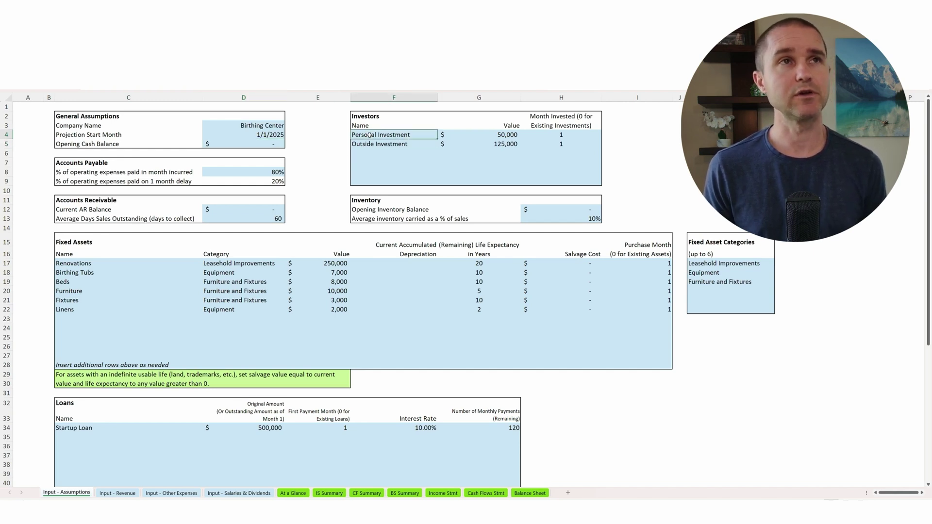
pyautogui.click(488, 135)
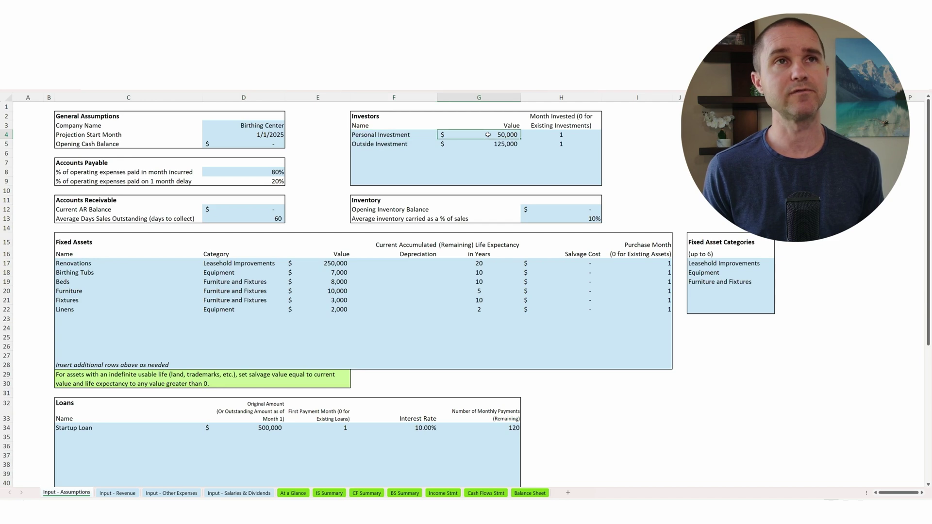
pyautogui.click(577, 132)
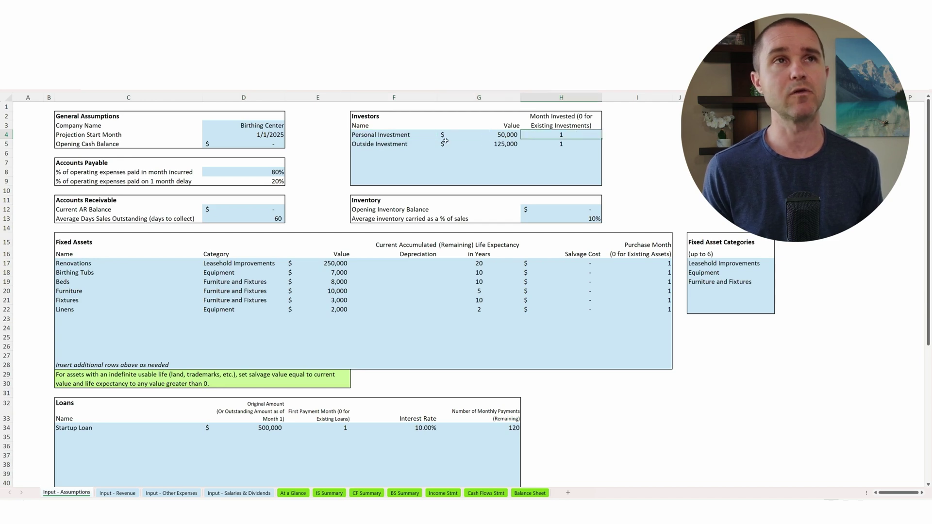
pyautogui.click(387, 146)
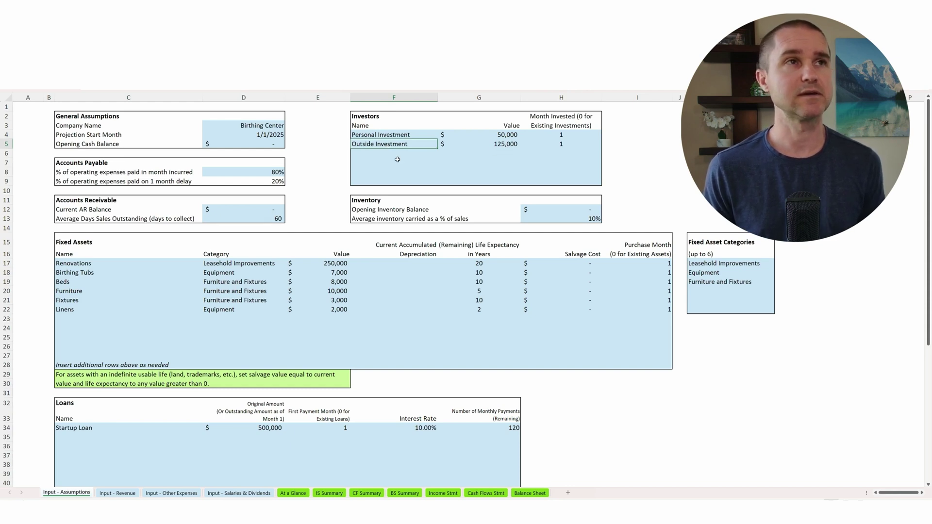
# Step: Examine the Startup Loan's amount, first payment month, interest rate and number of monthly payments
pyautogui.scroll(-2, 398, 229)
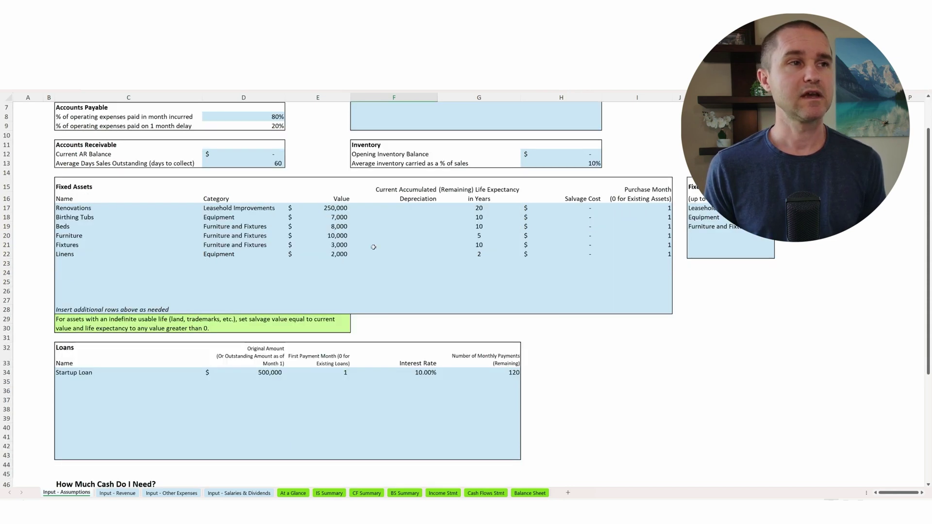
pyautogui.click(92, 373)
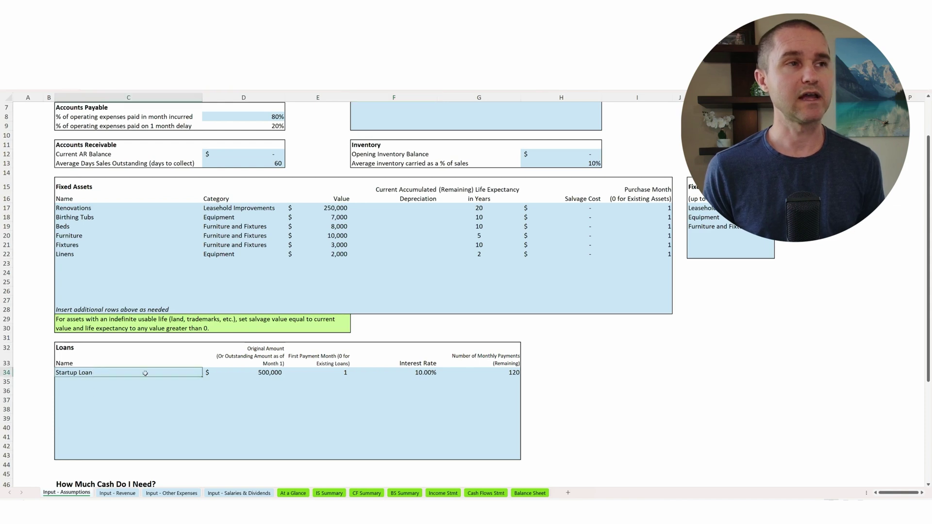
pyautogui.click(248, 374)
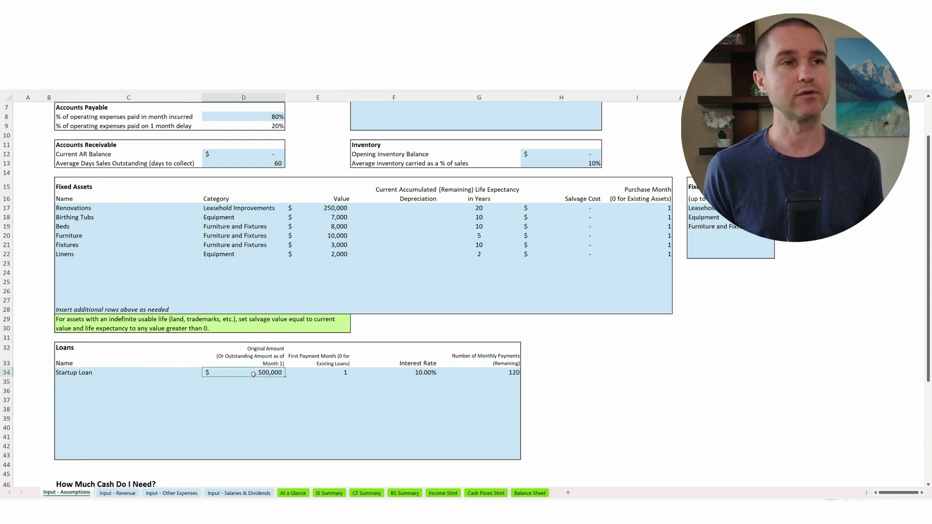
pyautogui.click(306, 372)
pyautogui.click(411, 376)
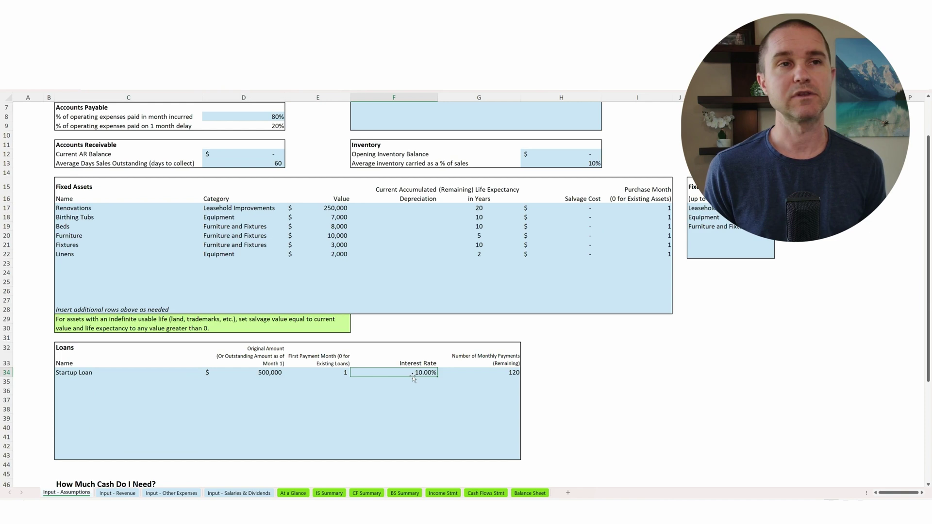
pyautogui.click(514, 376)
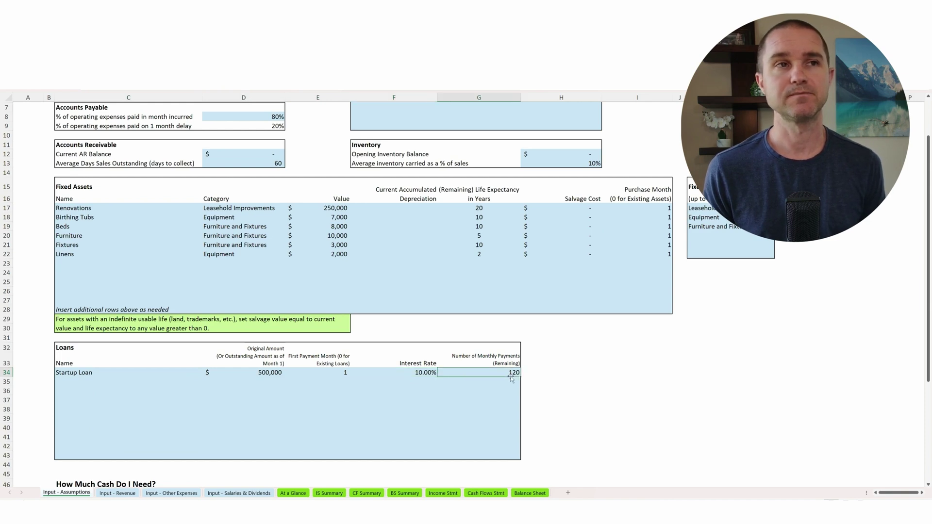
# Step: Try an Average Days Sales Outstanding of 0 under Accounts Receivable and undo the change
pyautogui.scroll(2, 486, 364)
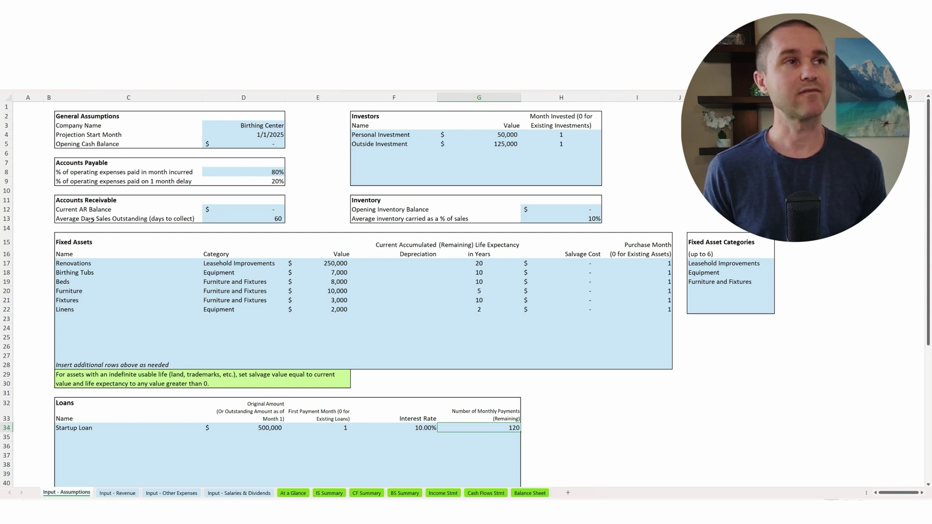
pyautogui.click(168, 220)
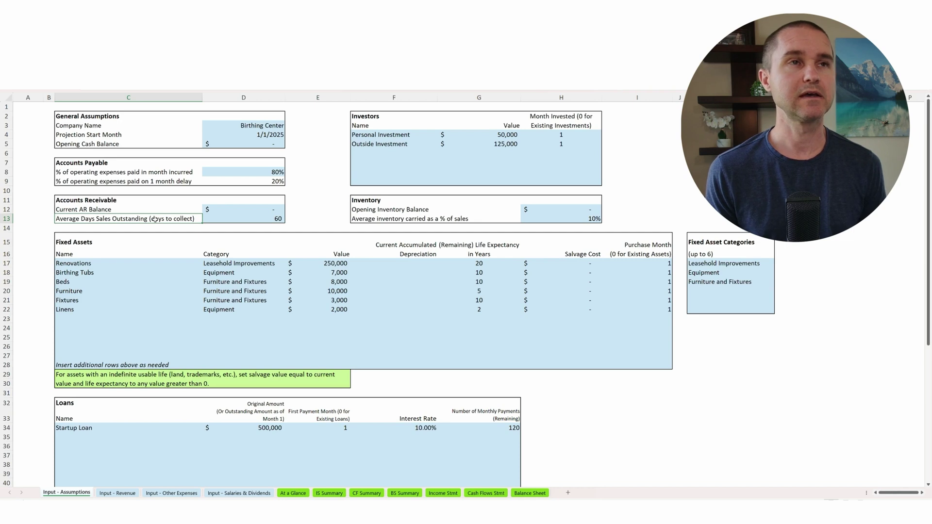
pyautogui.click(232, 221)
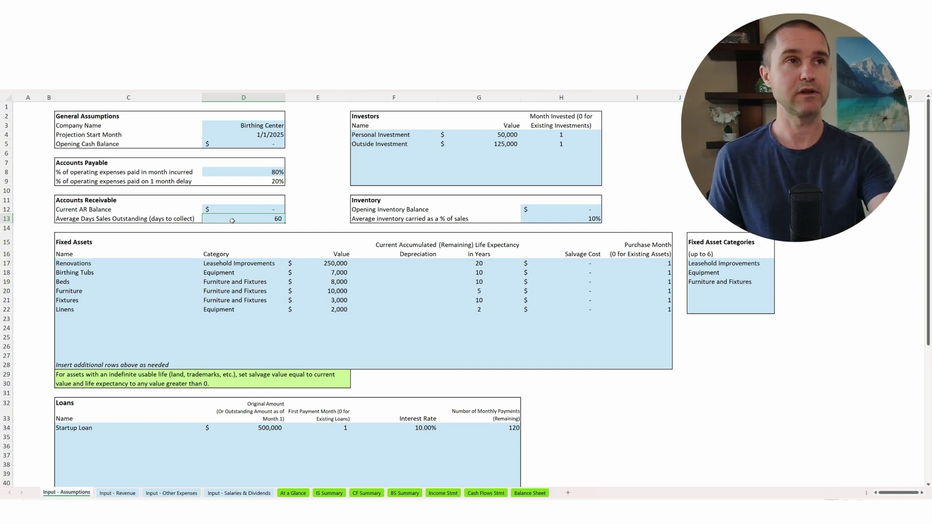
pyautogui.write('0')
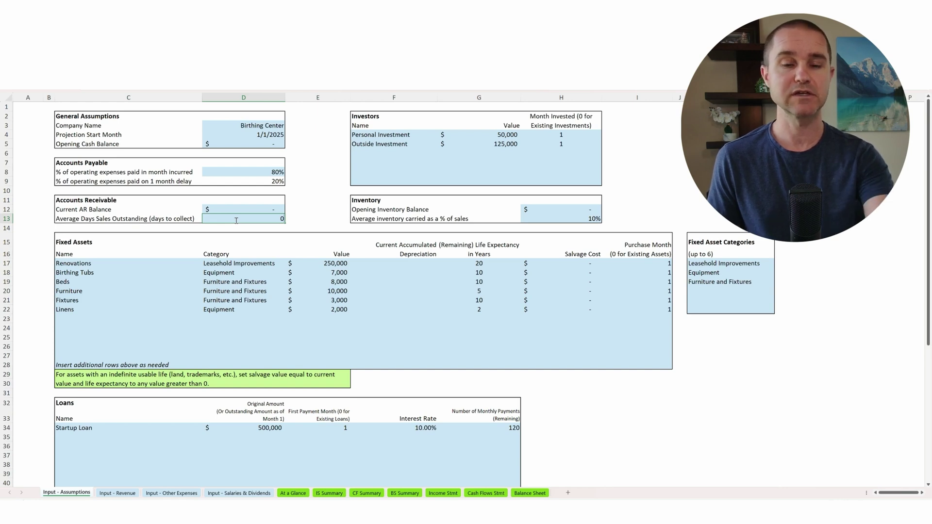
pyautogui.press('Return')
pyautogui.hotkey('ctrl', 'z')
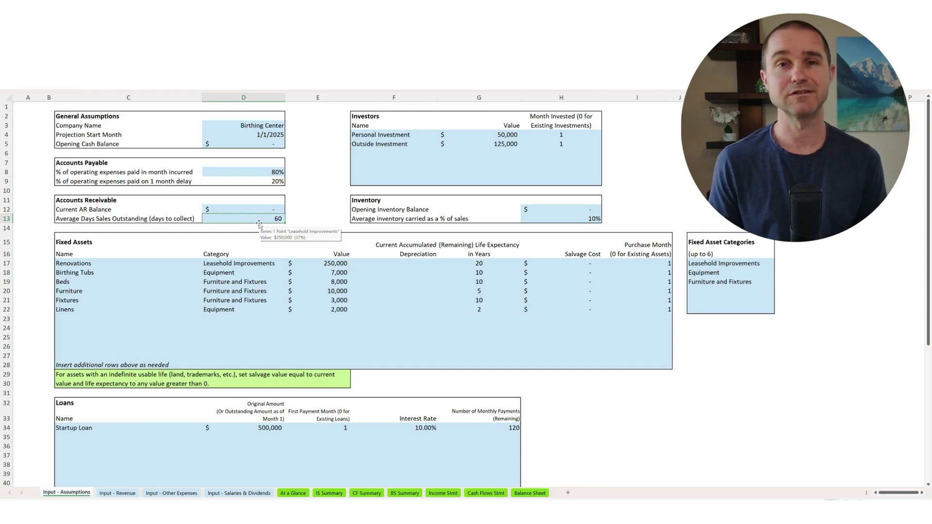
# Step: Examine the average inventory percentage and the Renovations asset's value and life expectancy
pyautogui.click(410, 218)
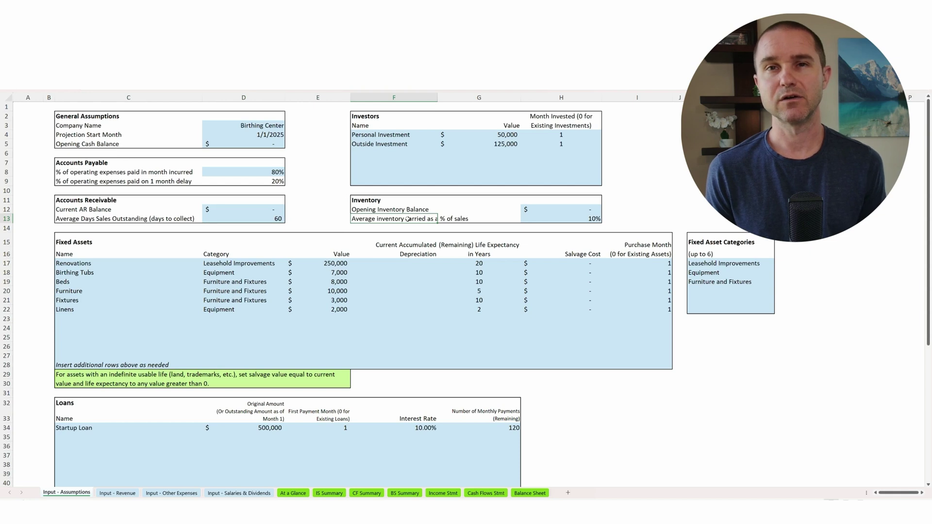
pyautogui.click(553, 221)
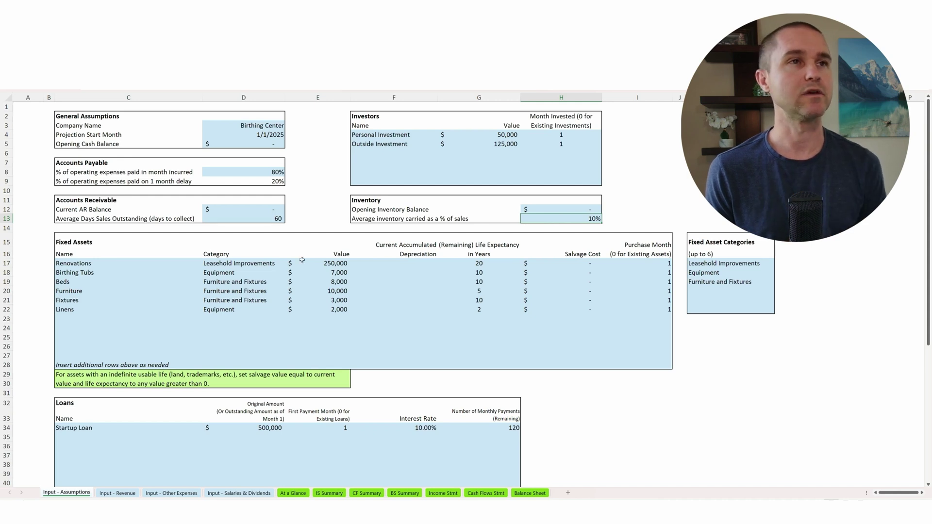
pyautogui.click(92, 264)
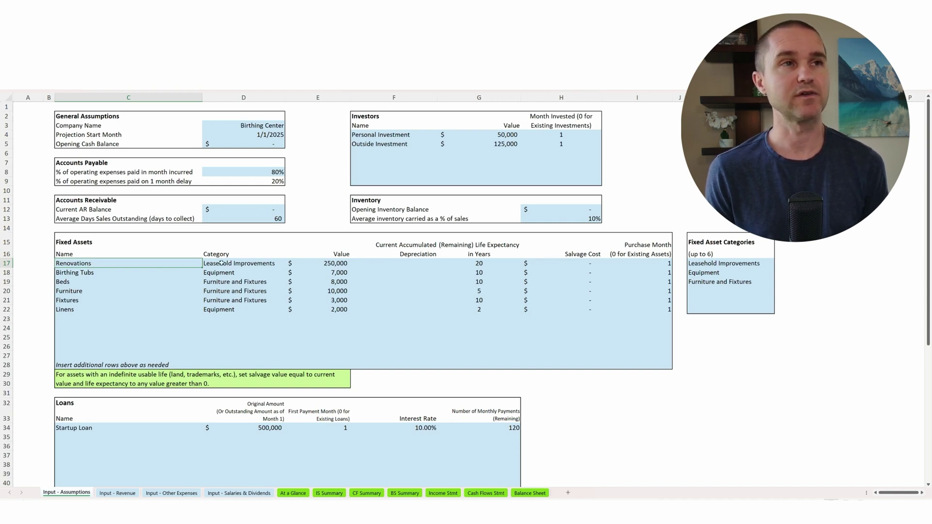
pyautogui.click(334, 264)
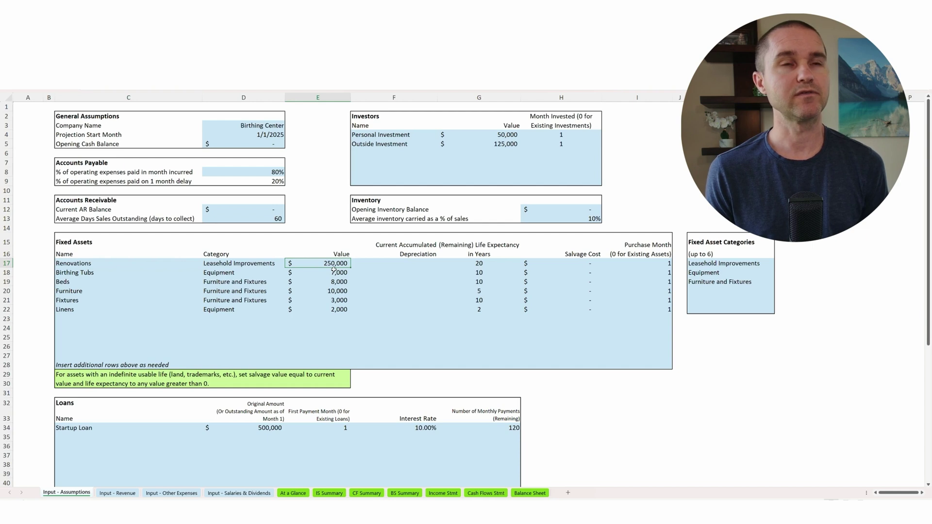
pyautogui.click(468, 263)
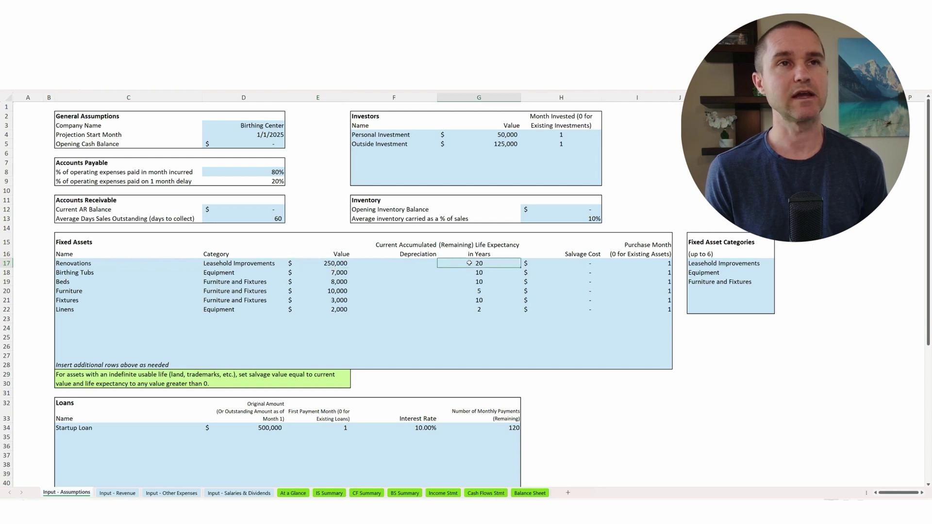
# Step: Set the life expectancy of the Birthing Tubs to 5 years in the Fixed Assets table
pyautogui.click(479, 276)
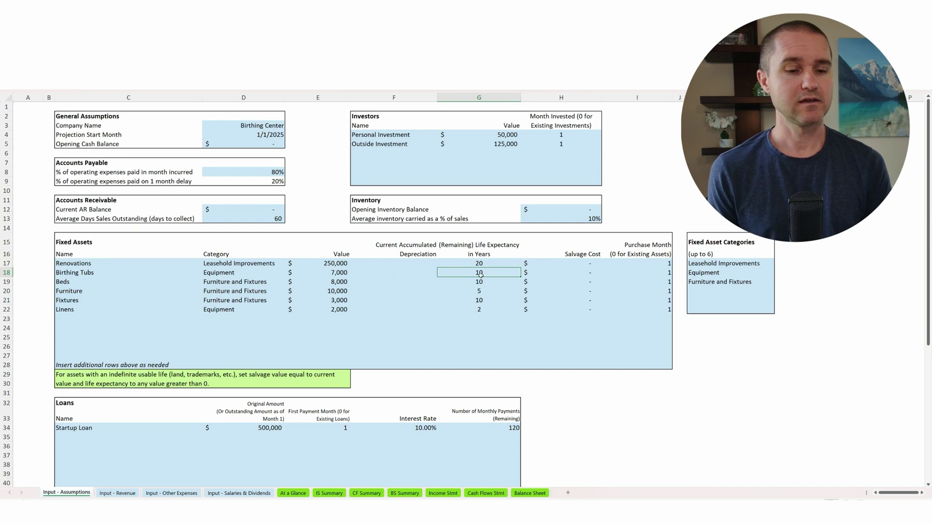
pyautogui.write('5')
pyautogui.press('Return')
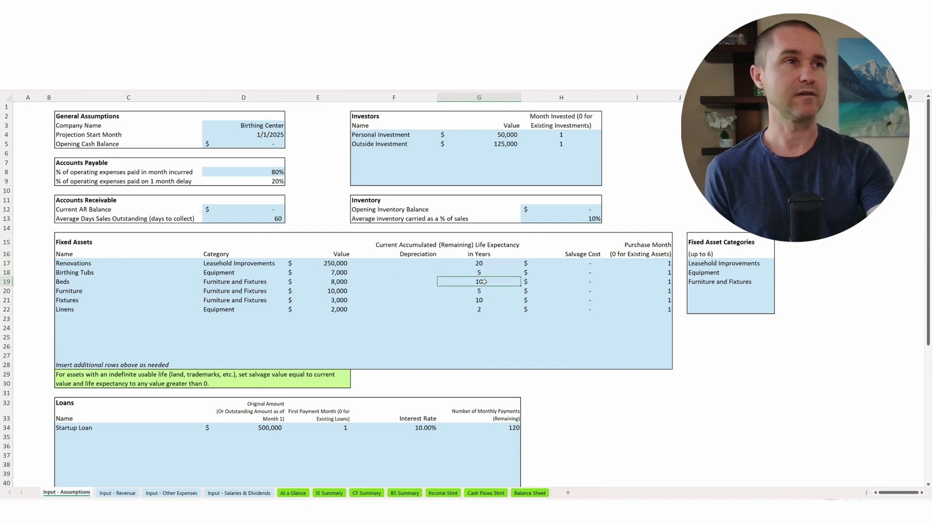
# Step: Check the life expectancies of the beds, furniture, fixtures and linens in the Fixed Assets table
pyautogui.press('Return')
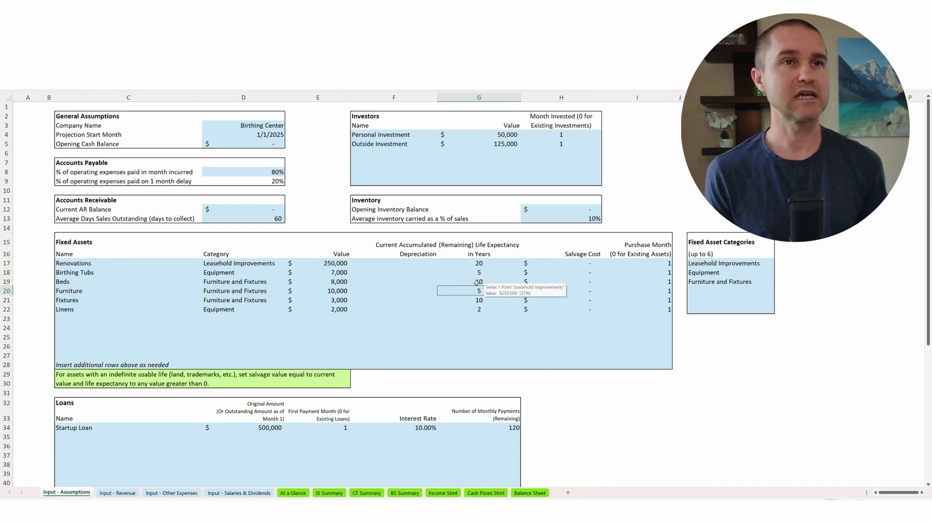
pyautogui.click(476, 284)
pyautogui.click(474, 293)
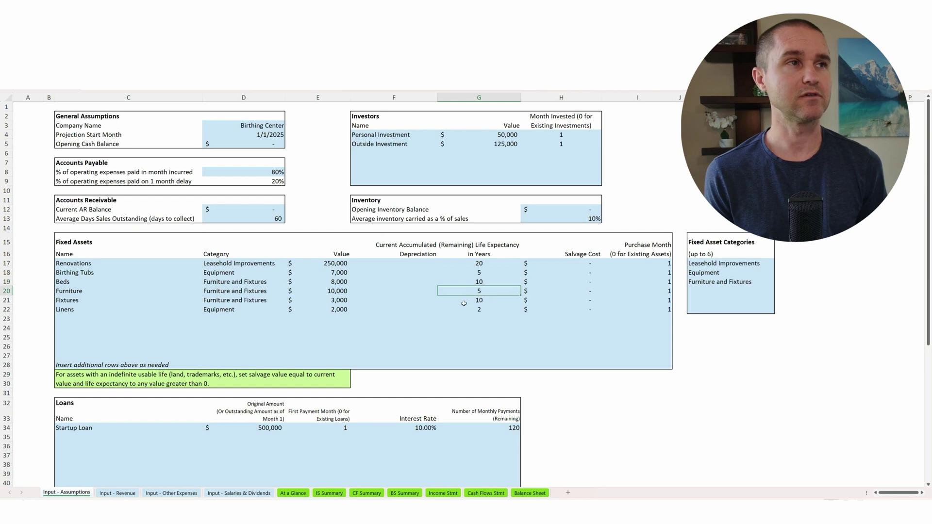
pyautogui.click(473, 301)
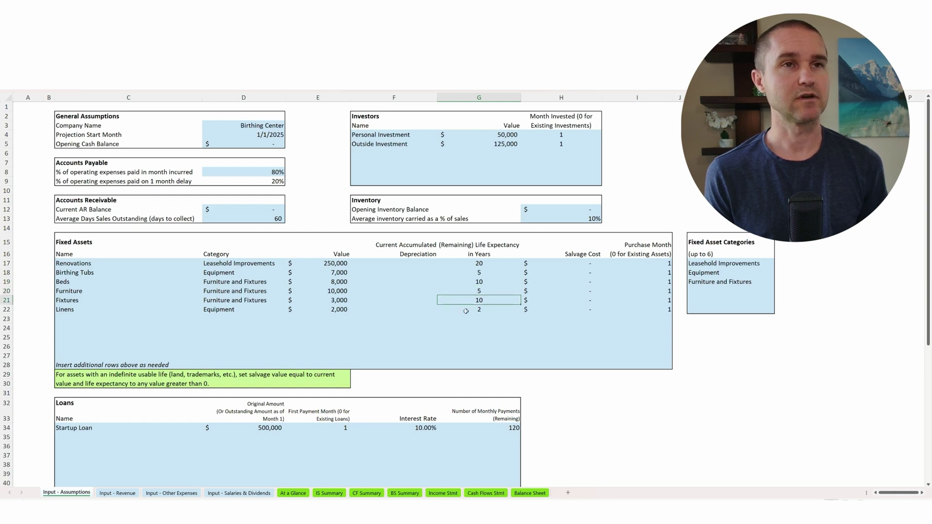
pyautogui.click(468, 313)
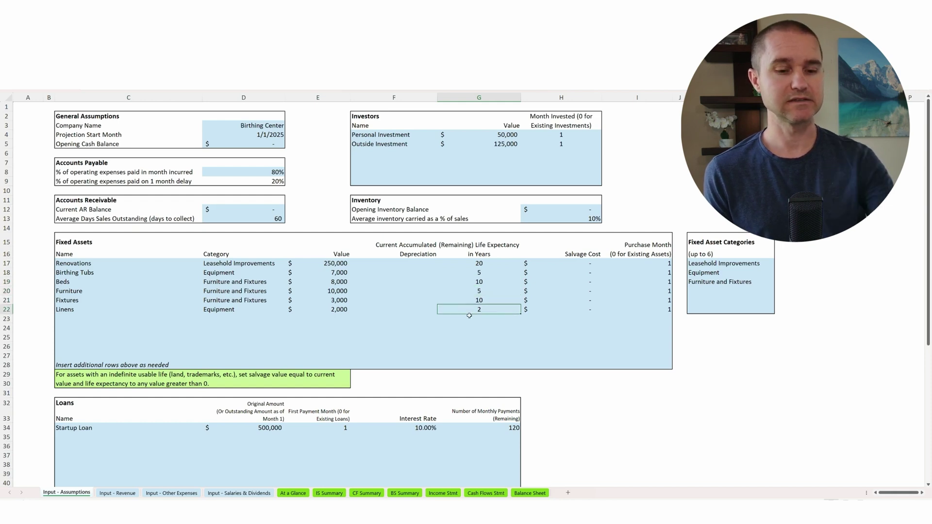
# Step: Clear all entries of the Linens asset from the Fixed Assets table, from name through purchase month
pyautogui.click(74, 309)
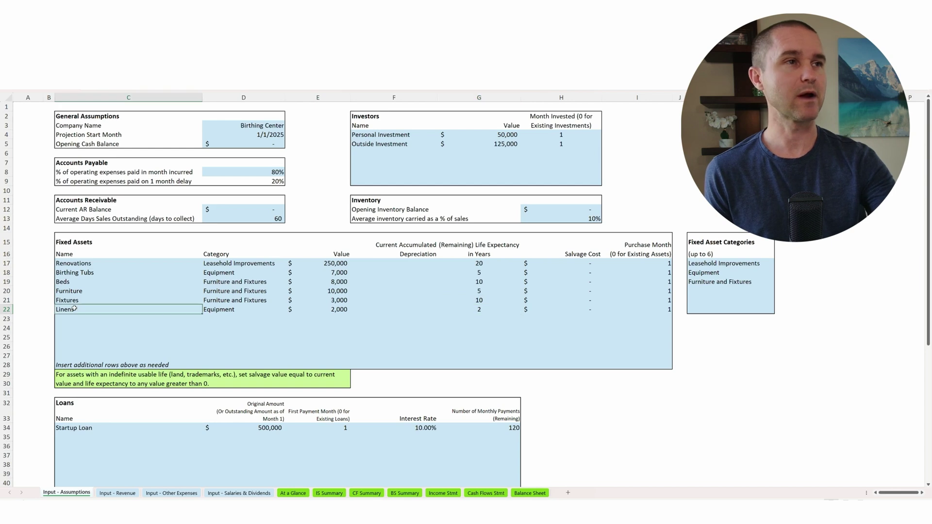
pyautogui.press('BackSpace')
pyautogui.press('Tab')
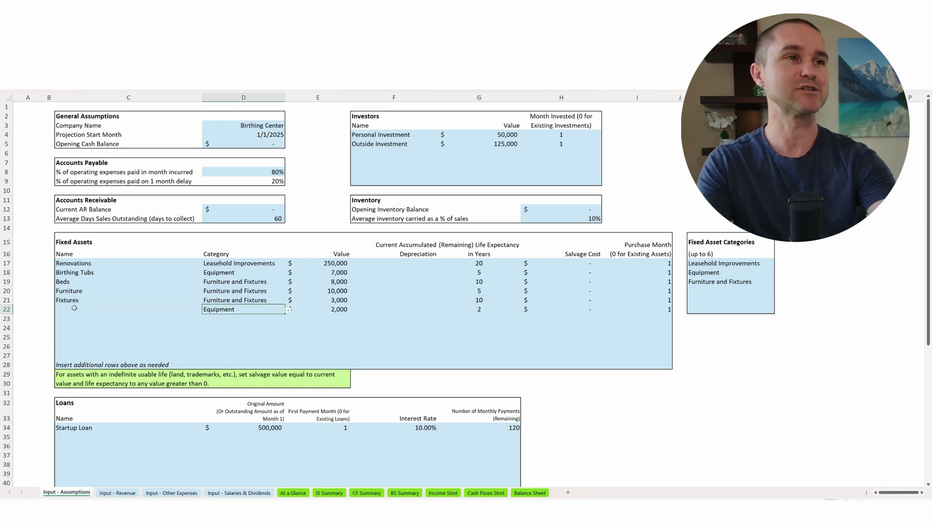
pyautogui.press('BackSpace')
pyautogui.press('Tab')
pyautogui.press('BackSpace')
pyautogui.press('Tab')
pyautogui.press('Tab')
pyautogui.press('BackSpace')
pyautogui.press('Tab')
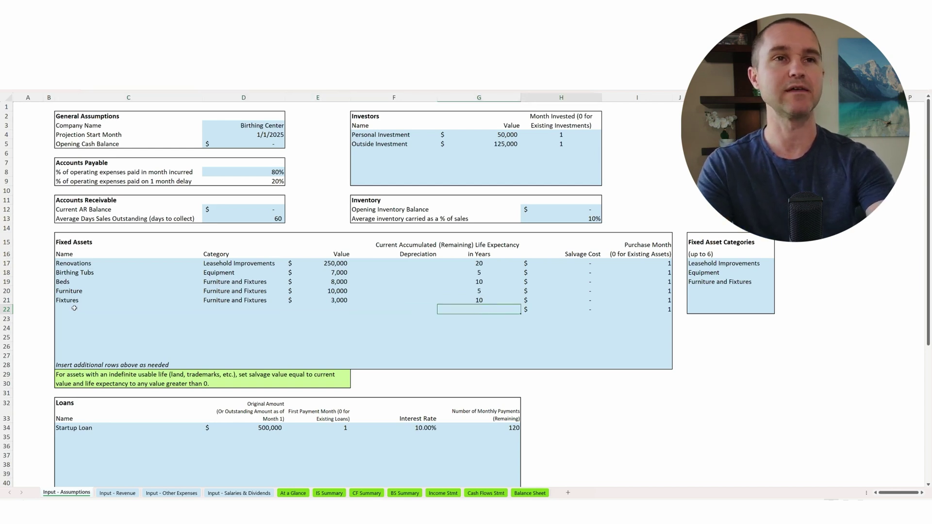
pyautogui.press('BackSpace')
pyautogui.press('Tab')
pyautogui.press('BackSpace')
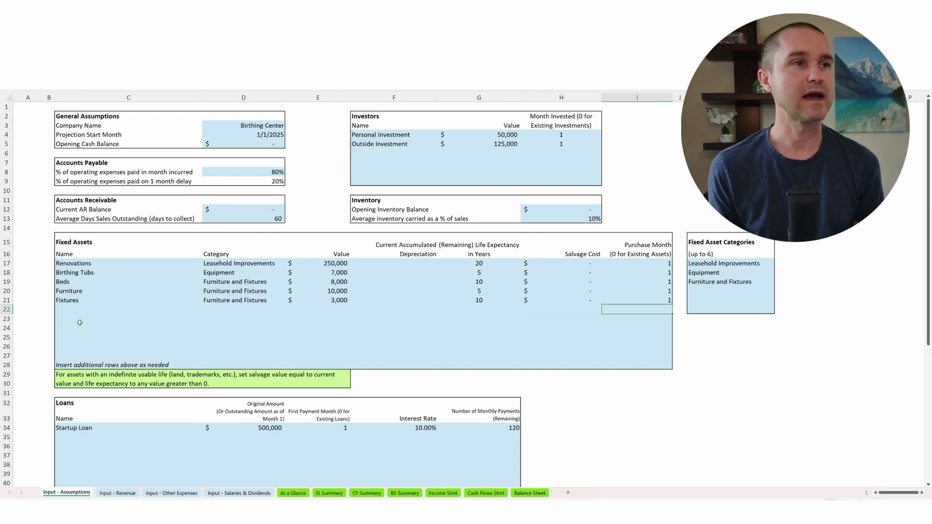
# Step: Review the How Much Cash Do I Need? section and its check on the total cash in the model
pyautogui.scroll(-10, 114, 361)
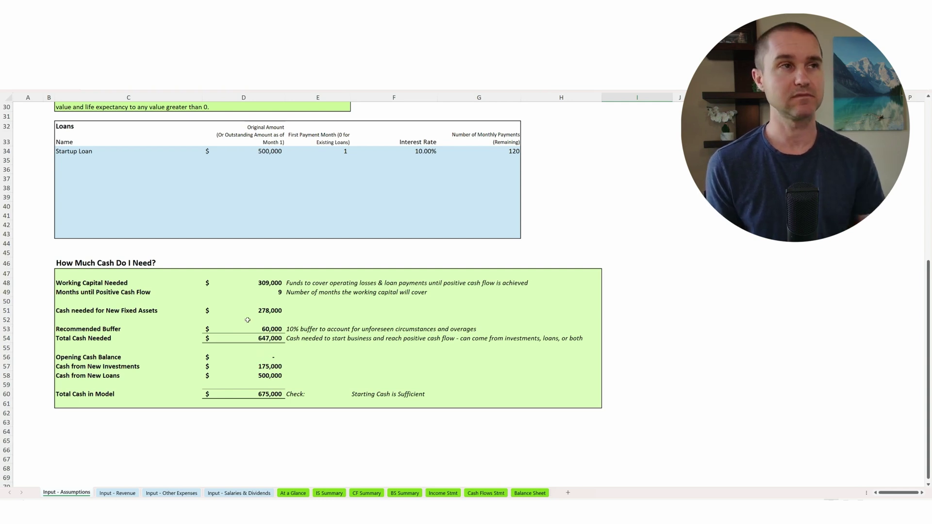
pyautogui.click(359, 394)
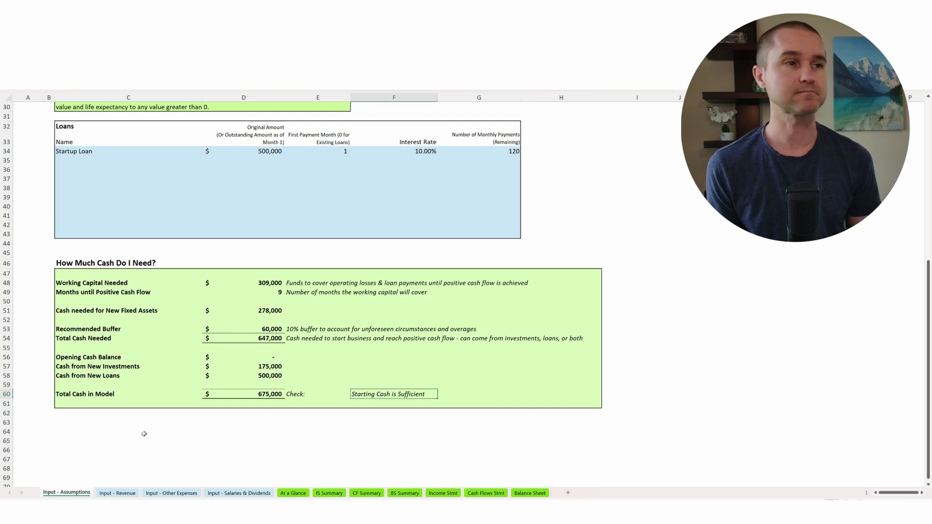
# Step: On the Input - Revenue sheet, set the annual growth rate of the cost to acquire a new patient to 0%
pyautogui.click(117, 493)
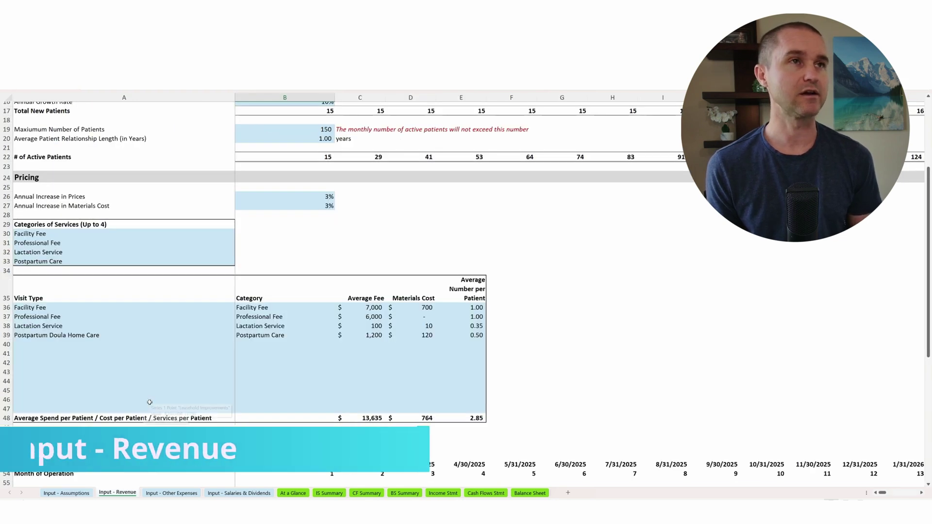
pyautogui.scroll(5, 125, 460)
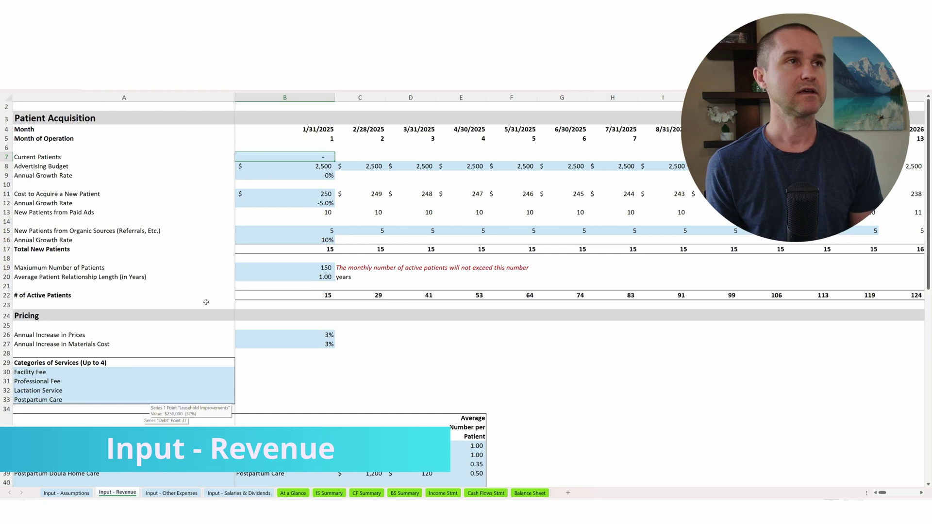
pyautogui.click(272, 167)
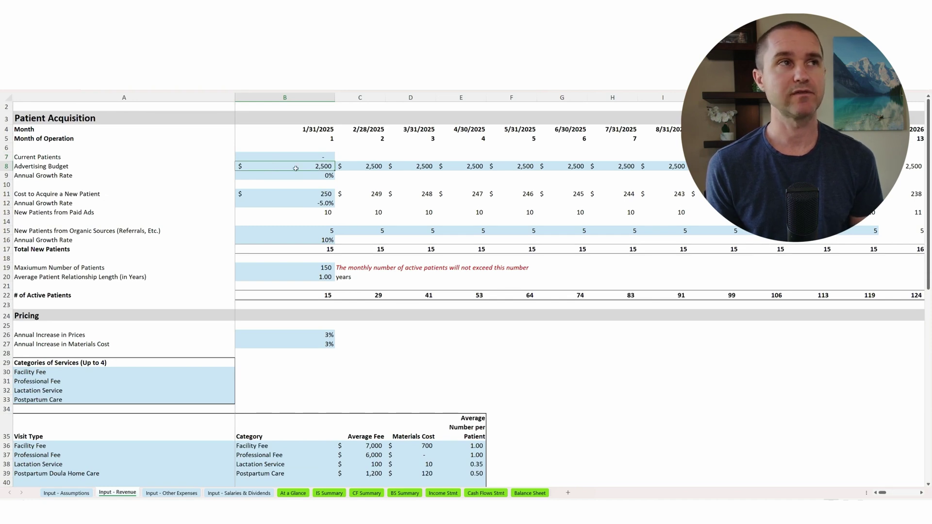
pyautogui.click(283, 194)
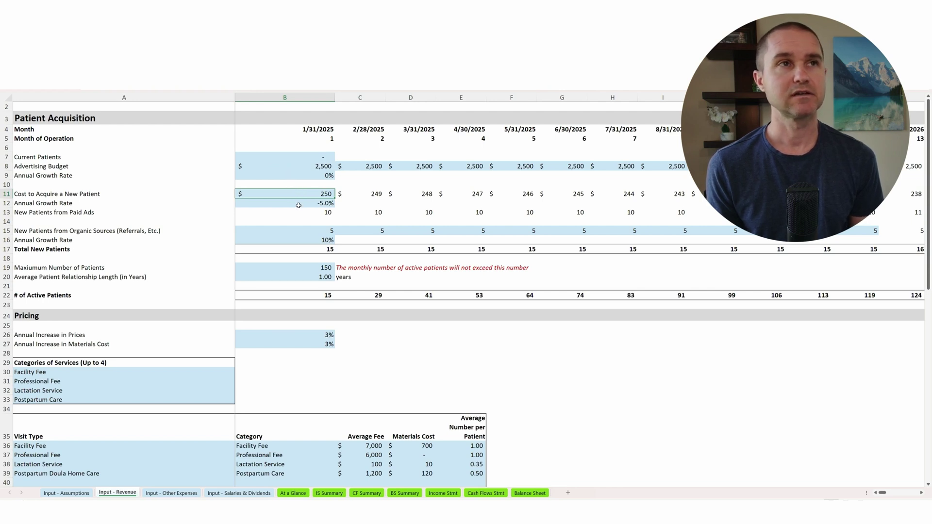
pyautogui.click(295, 200)
pyautogui.write('0')
pyautogui.press('Return')
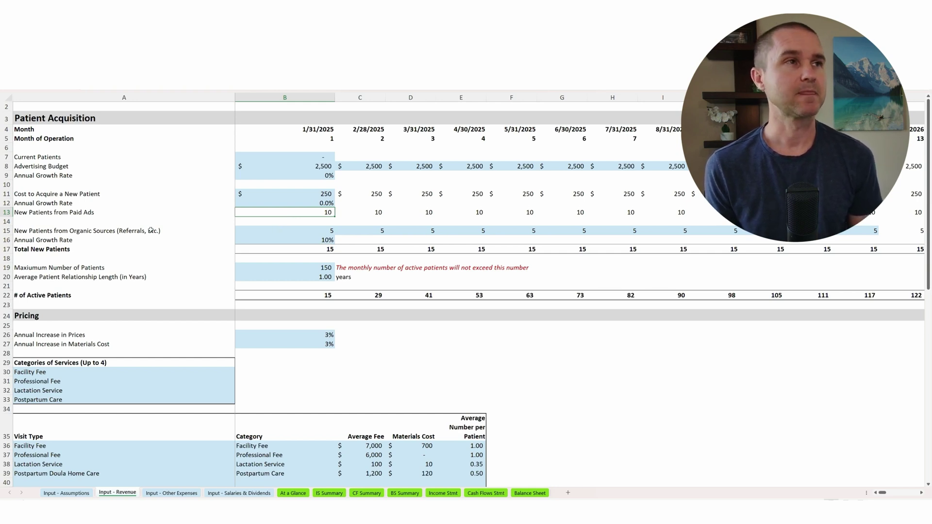
# Step: Examine the organic new patients and their growth rate, total new patients, patient maximum, relationship length and number of active patients
pyautogui.click(57, 237)
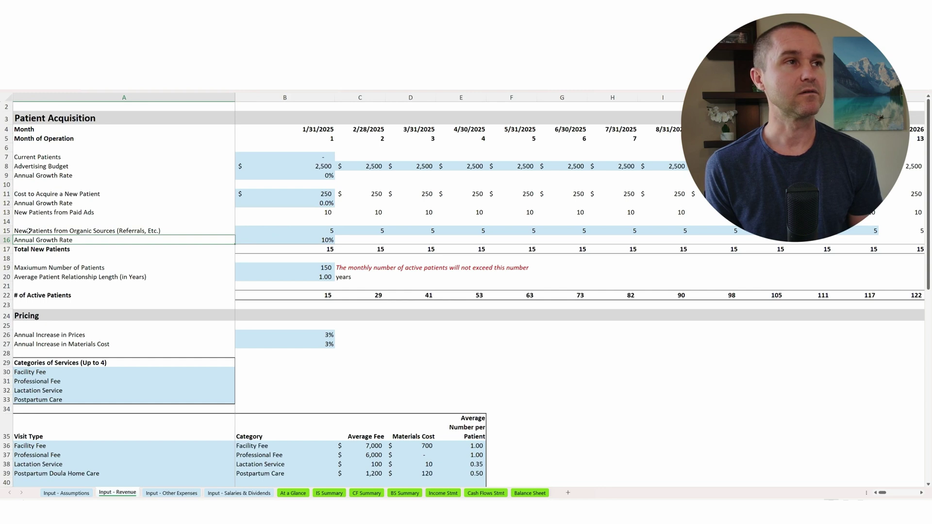
pyautogui.click(28, 231)
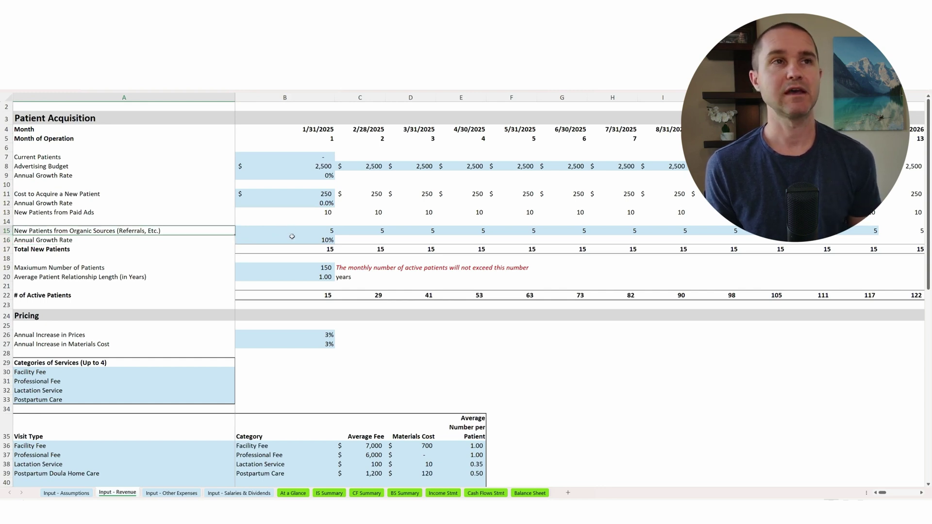
pyautogui.click(269, 239)
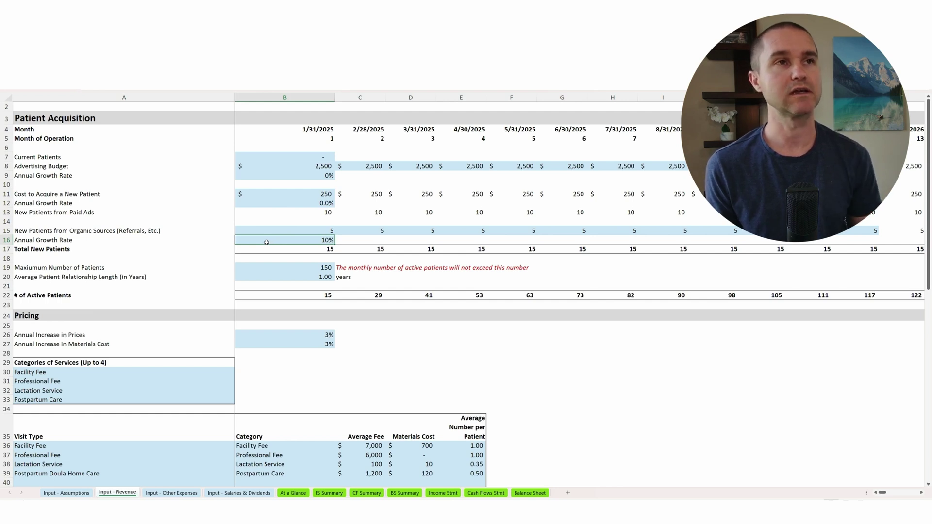
pyautogui.click(272, 250)
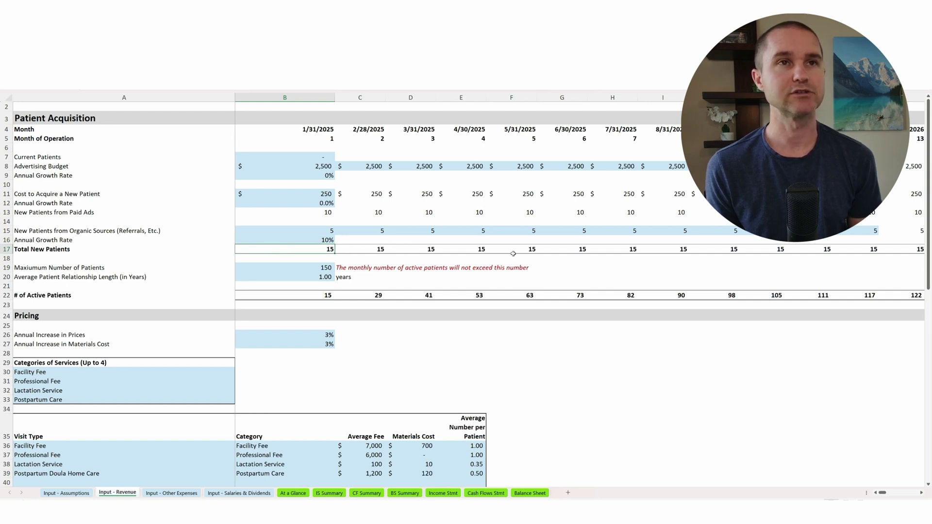
pyautogui.click(303, 267)
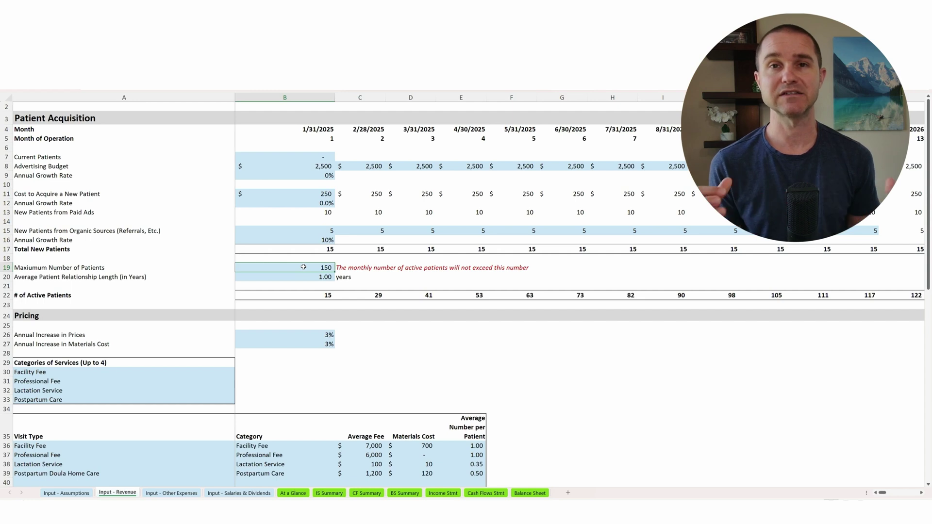
pyautogui.click(303, 275)
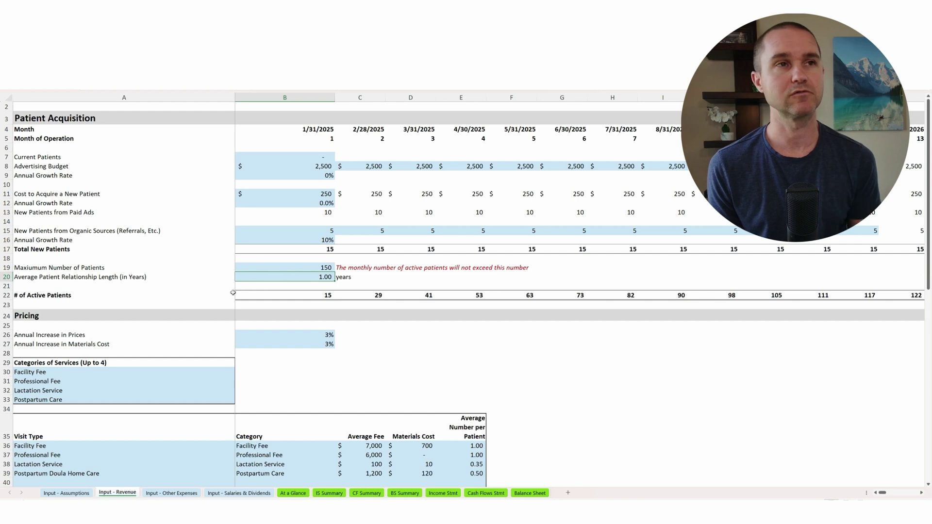
pyautogui.click(249, 297)
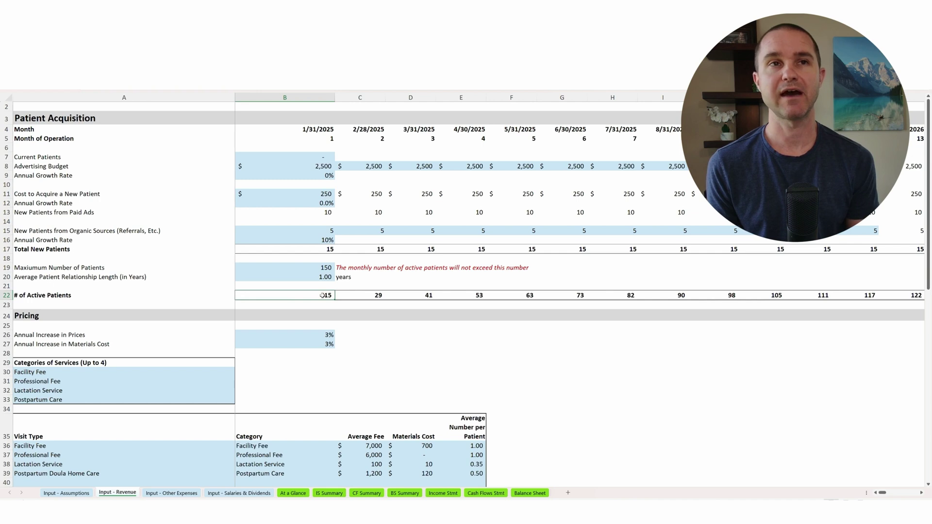
# Step: Examine the average fee, materials cost and average number per patient for the Facility Fee and Professional Fee visit types
pyautogui.scroll(-3, 322, 297)
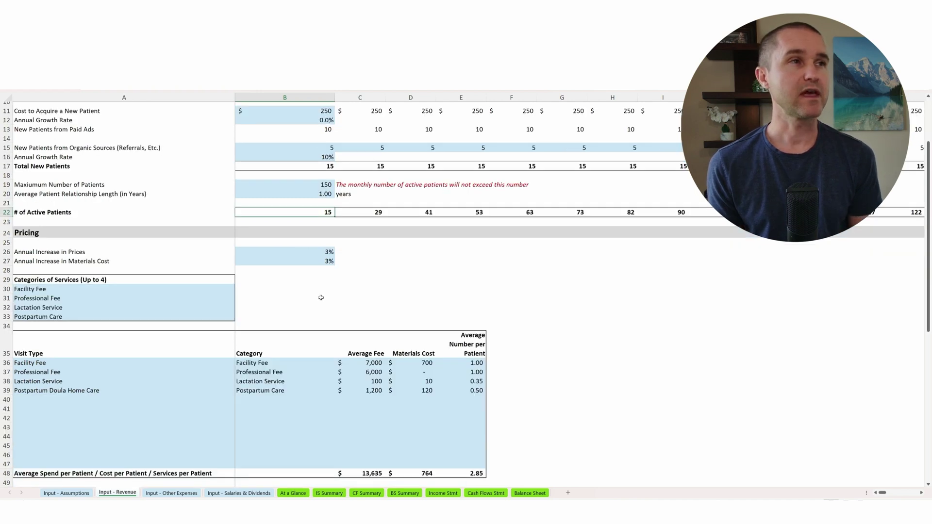
pyautogui.scroll(-2, 321, 297)
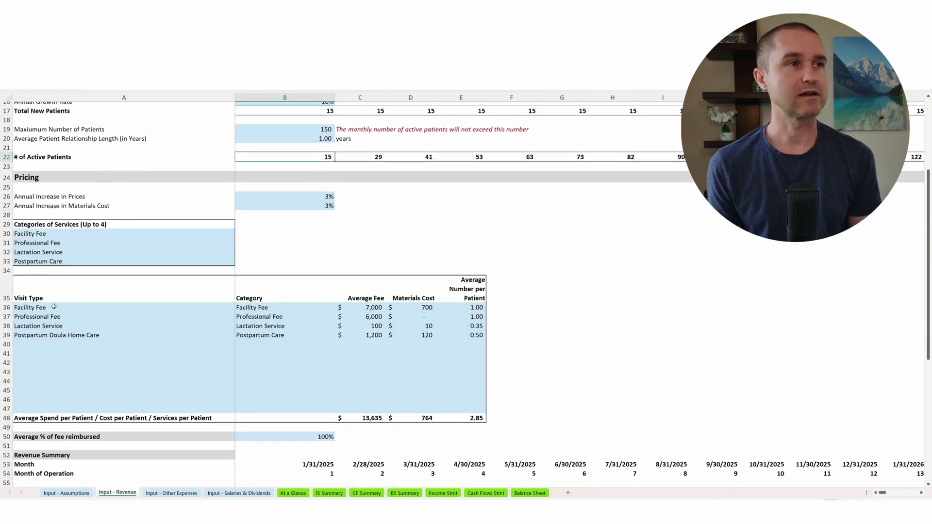
pyautogui.click(24, 307)
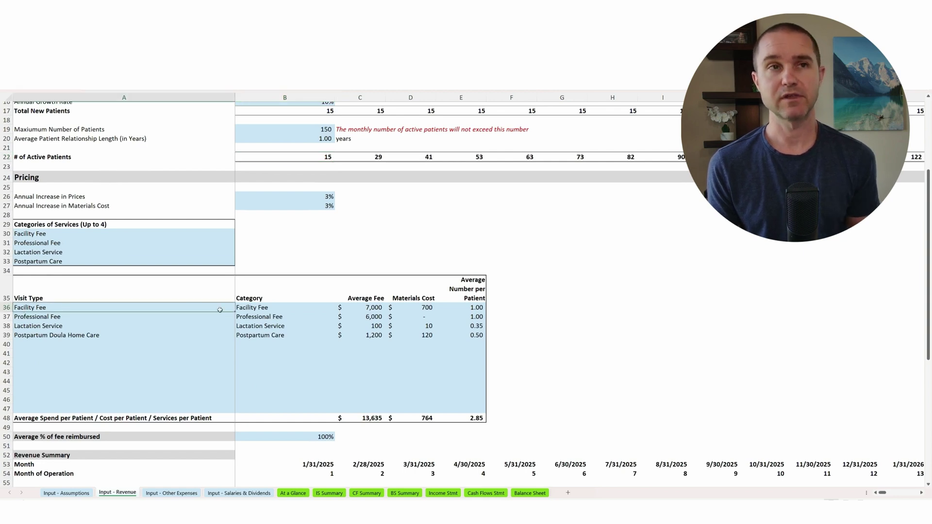
pyautogui.click(375, 310)
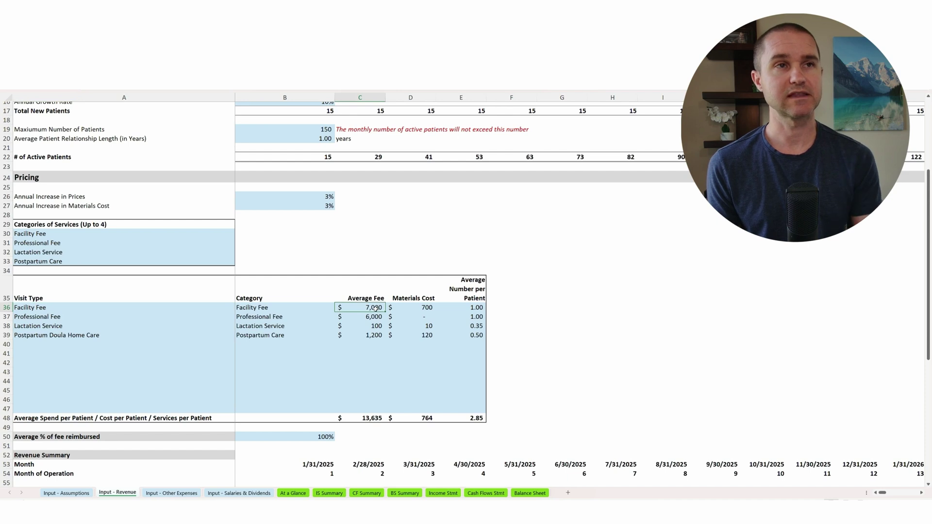
pyautogui.click(415, 309)
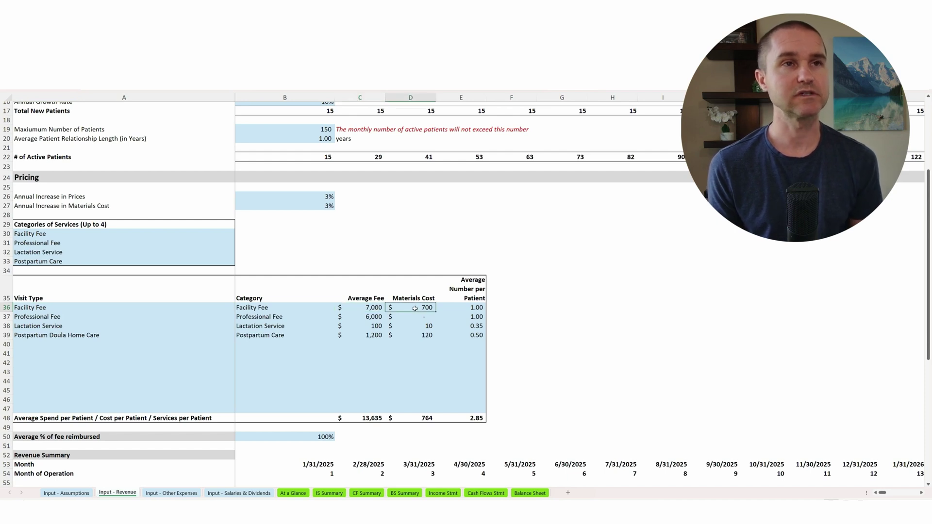
pyautogui.press('Left')
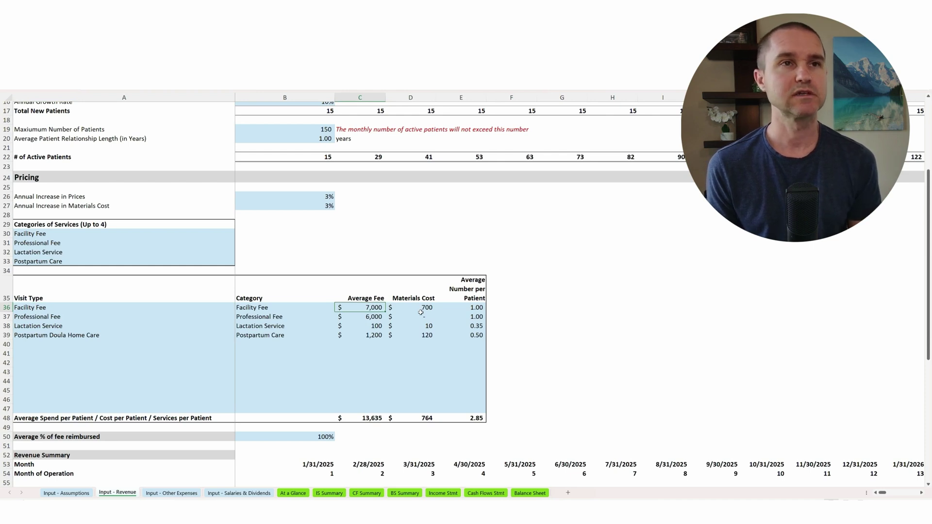
pyautogui.click(468, 308)
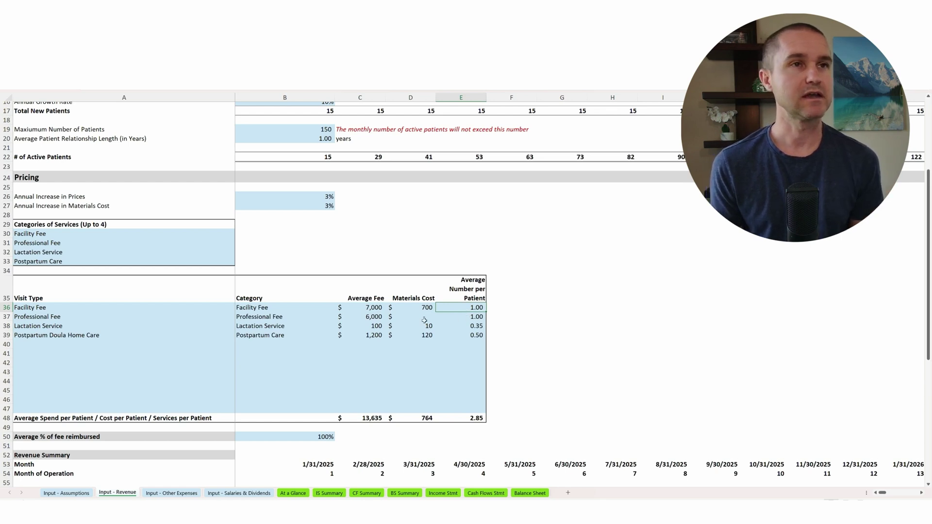
pyautogui.click(42, 315)
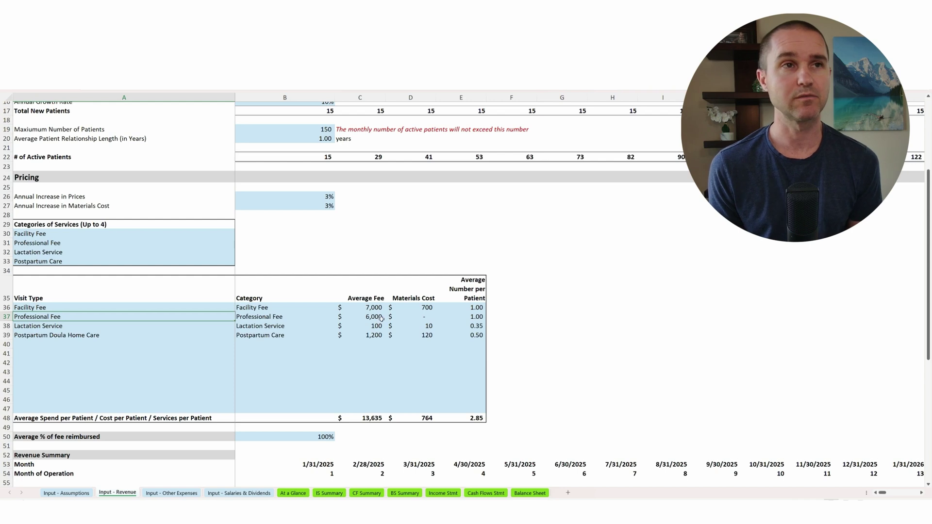
pyautogui.click(471, 317)
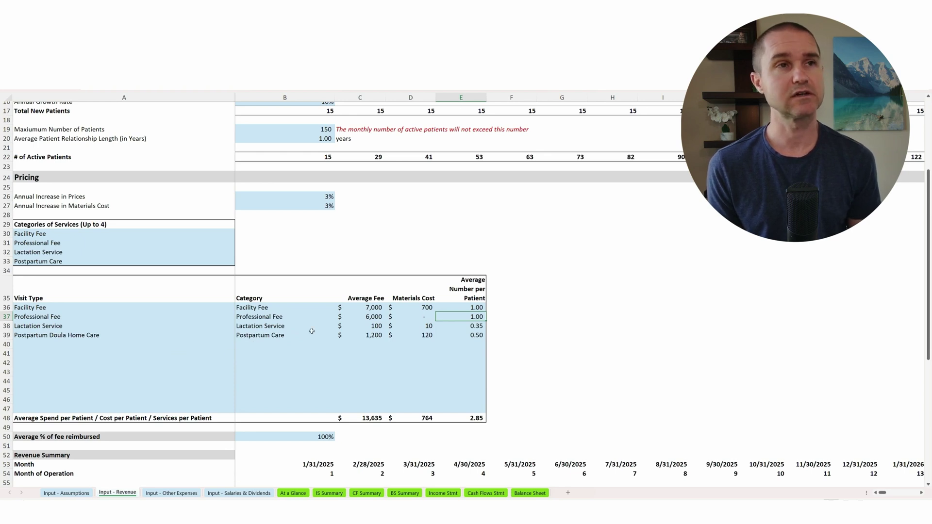
# Step: Check the Lactation Service average fee and enter 0.35 as its average number per patient
pyautogui.click(359, 333)
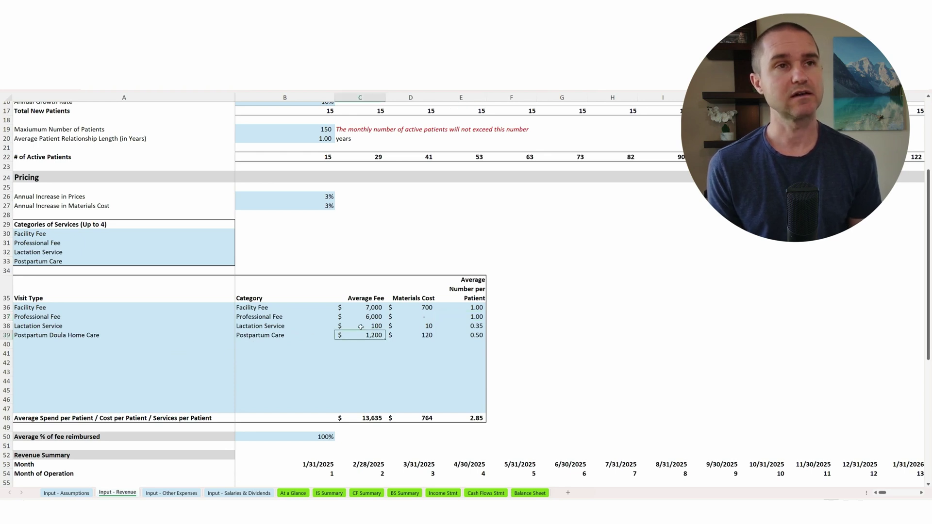
pyautogui.click(360, 327)
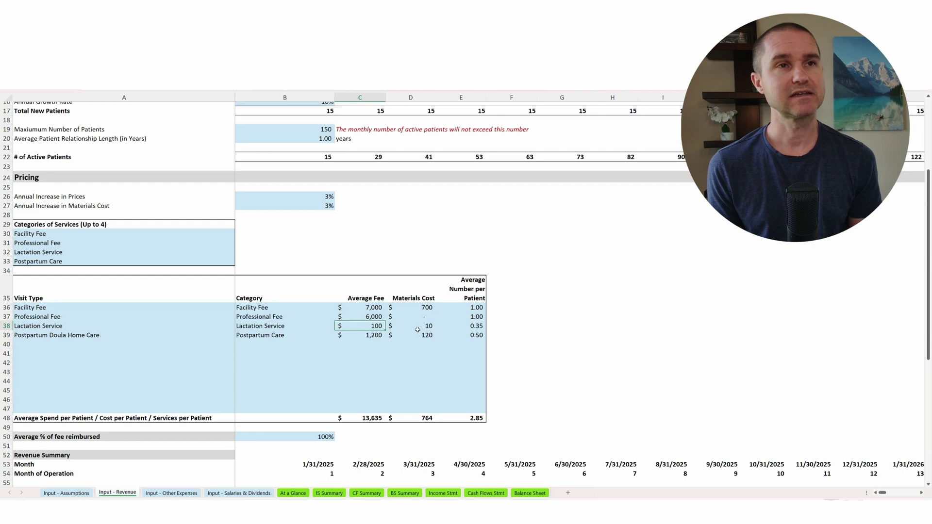
pyautogui.click(477, 328)
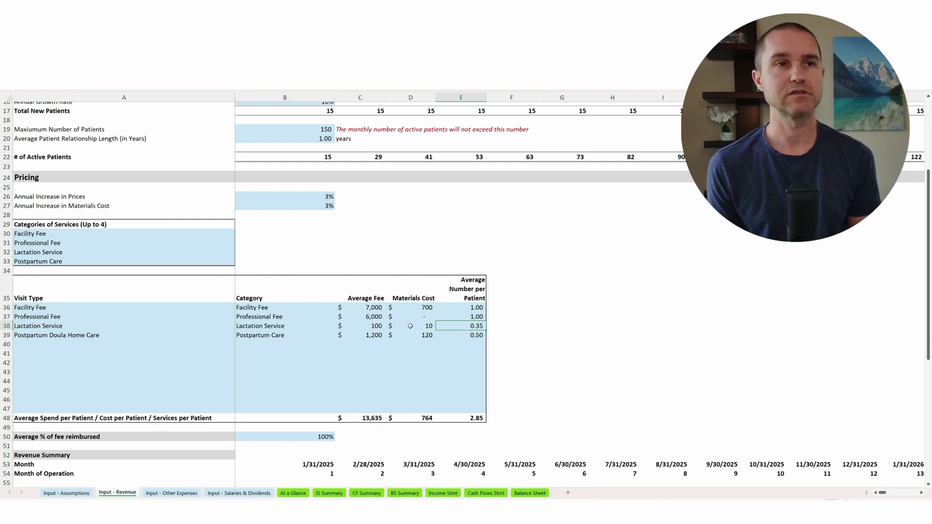
pyautogui.click(367, 327)
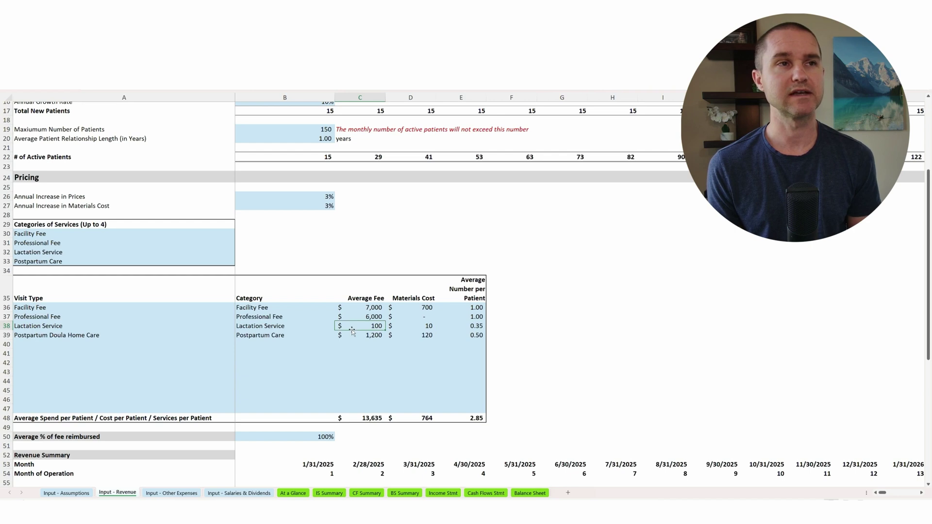
pyautogui.click(479, 327)
pyautogui.write('0.35')
pyautogui.hotkey('ctrl', 'Return')
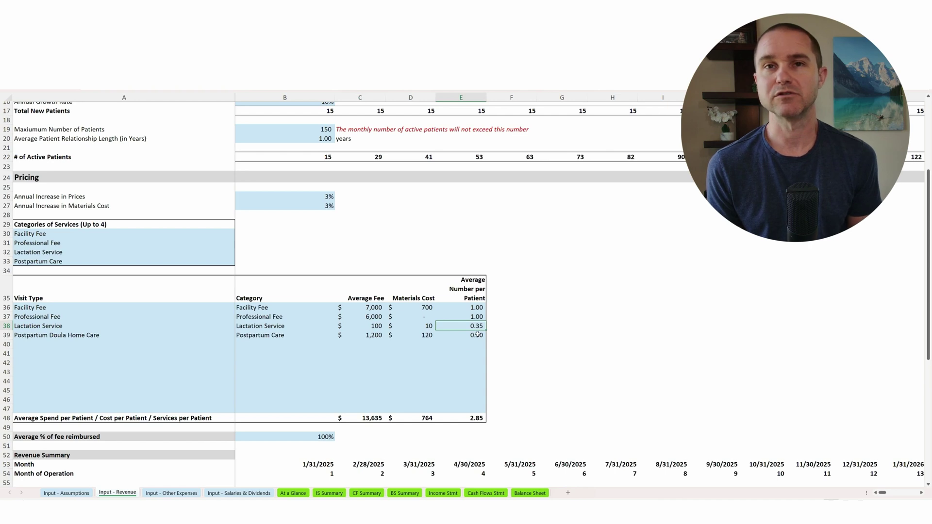
# Step: Compare the average number per patient across the visit types and view the Revenue Summary below the pricing table
pyautogui.click(477, 307)
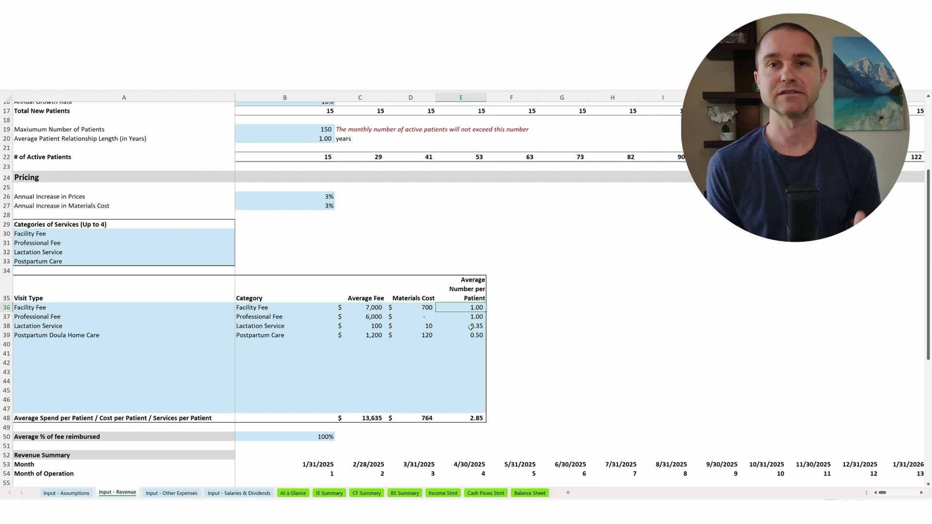
pyautogui.moveTo(470, 327); pyautogui.dragTo(469, 335)
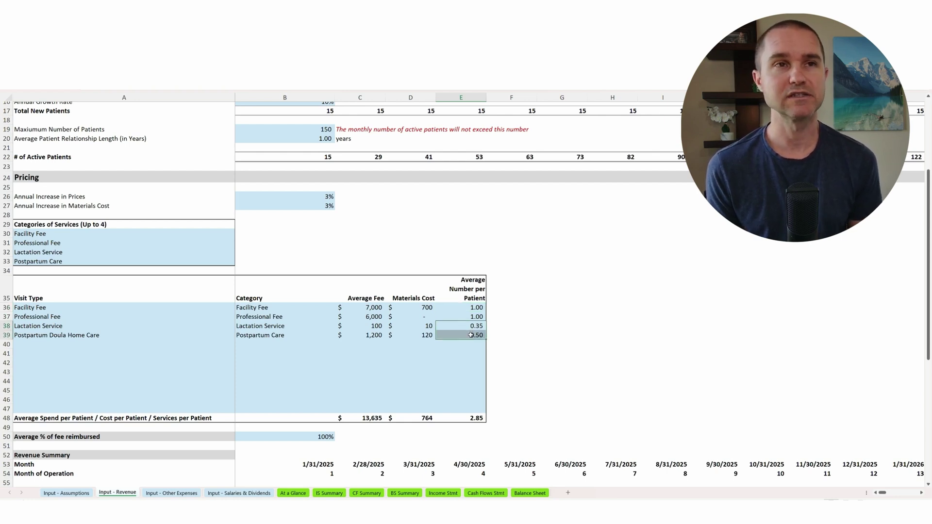
pyautogui.click(447, 362)
pyautogui.scroll(-3, 392, 366)
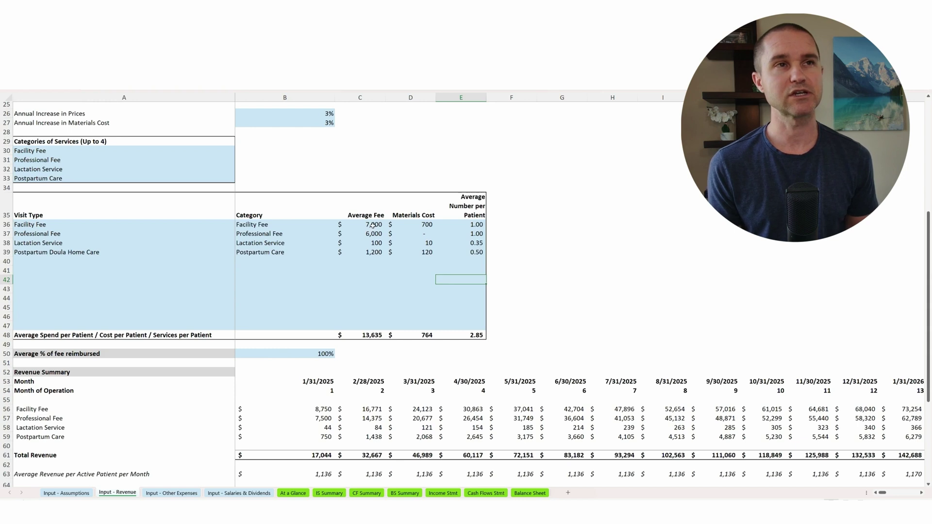
# Step: Review the average fees for all four visit types, the average % of fee reimbursed, and the revenue and materials cost summaries
pyautogui.moveTo(373, 225); pyautogui.dragTo(378, 253)
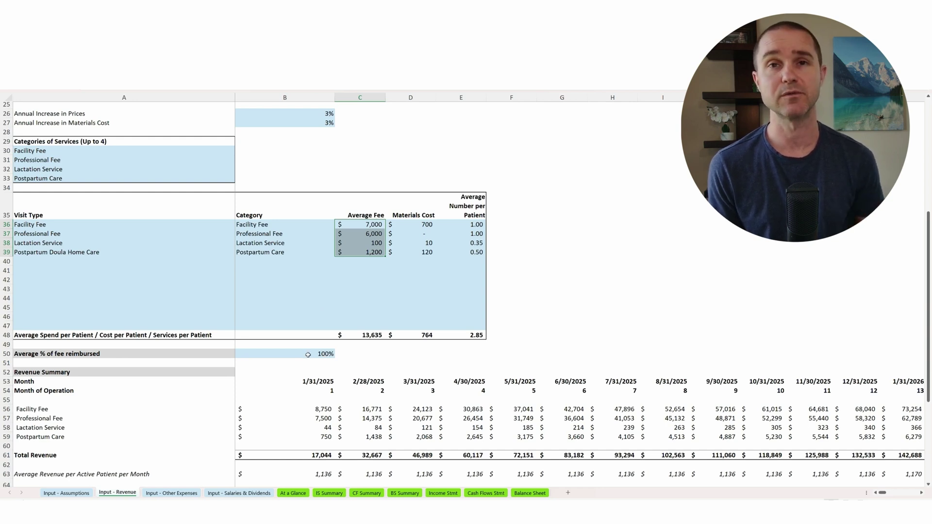
pyautogui.scroll(-3, 308, 355)
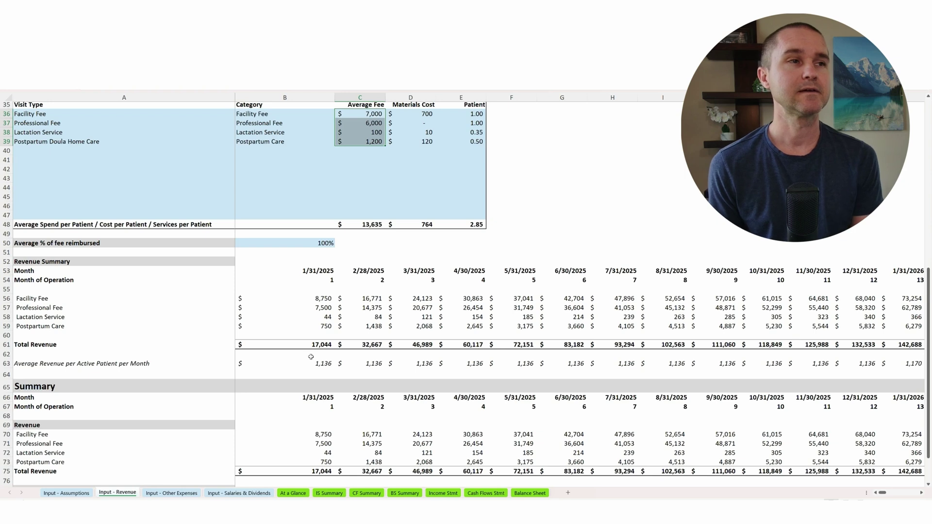
pyautogui.scroll(-2, 310, 357)
pyautogui.scroll(-2, 311, 356)
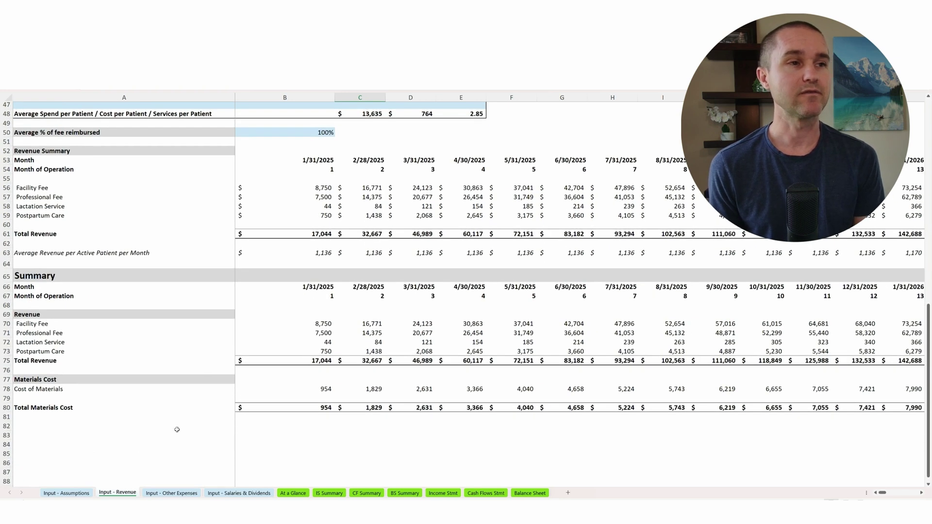
# Step: Review the Operating Expenses table on the Input - Other Expenses sheet and inspect the available cost drivers for Credit Card Fees
pyautogui.click(174, 493)
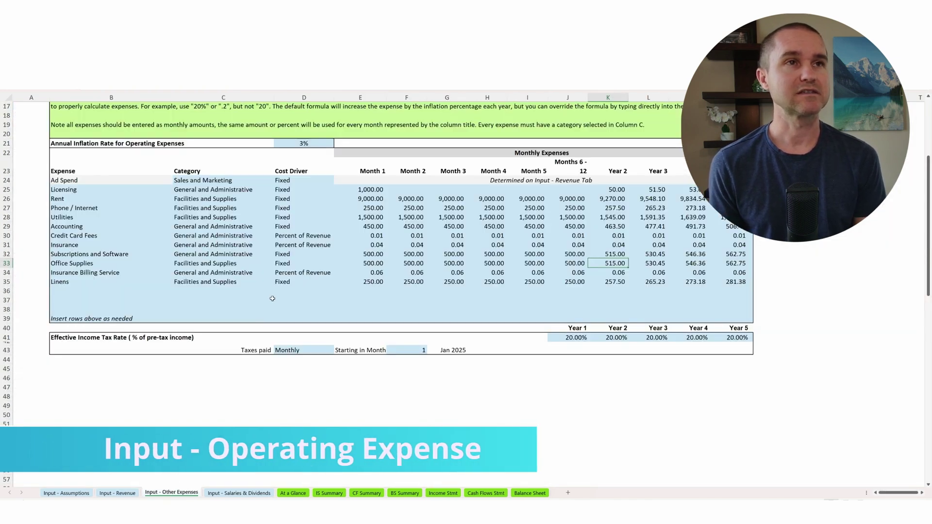
pyautogui.scroll(2, 282, 239)
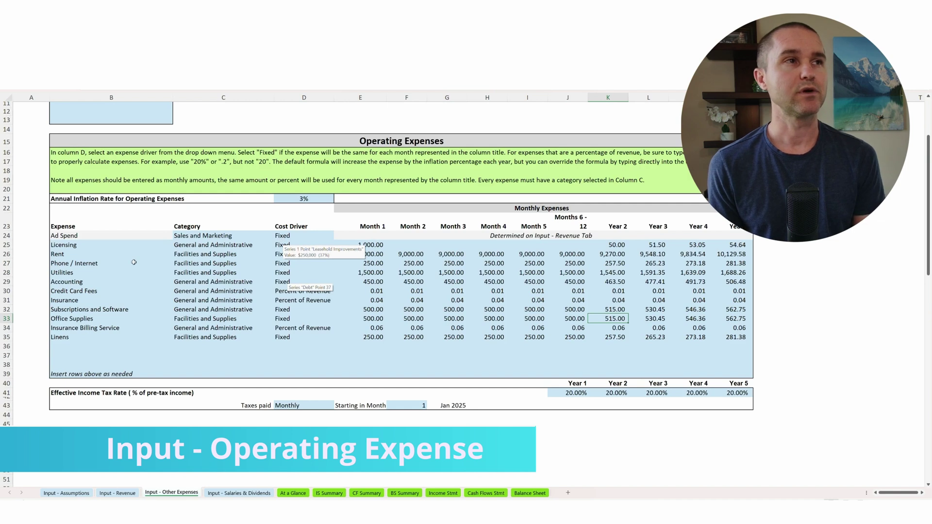
pyautogui.click(311, 433)
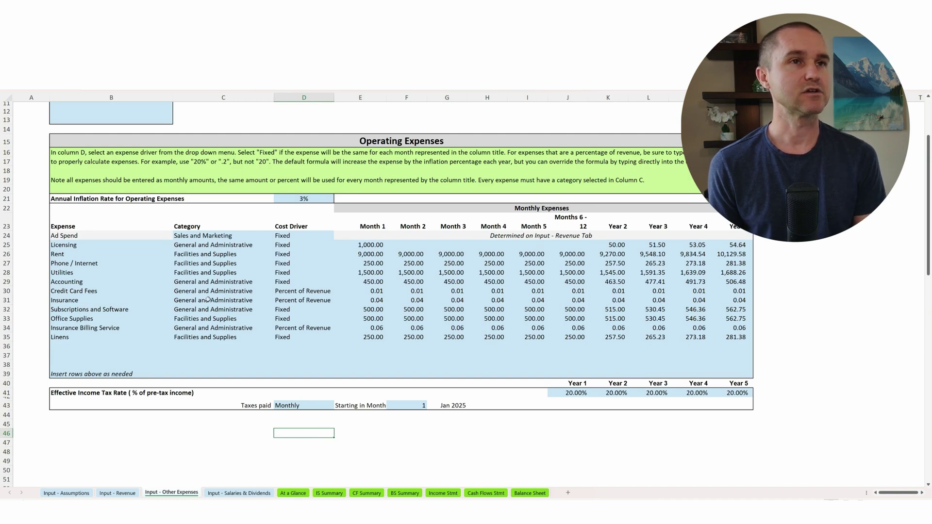
pyautogui.click(320, 295)
pyautogui.click(338, 292)
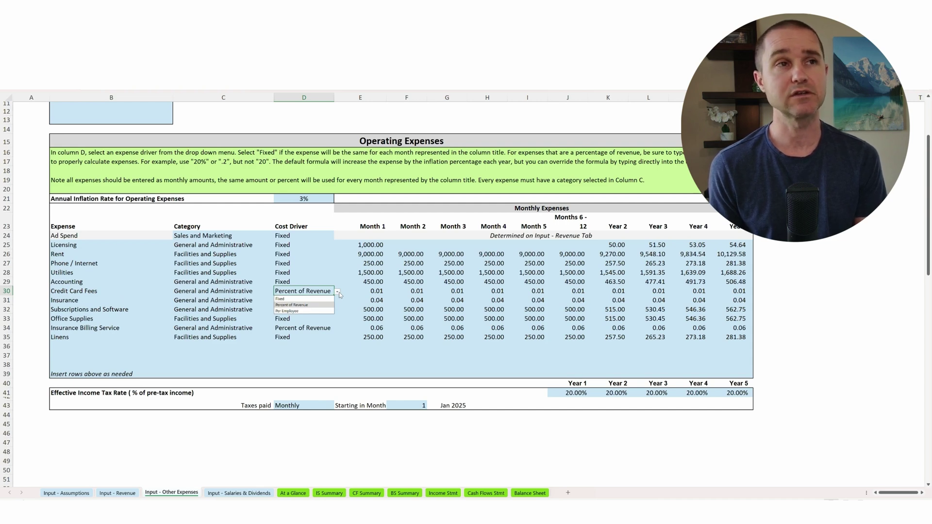
pyautogui.click(339, 292)
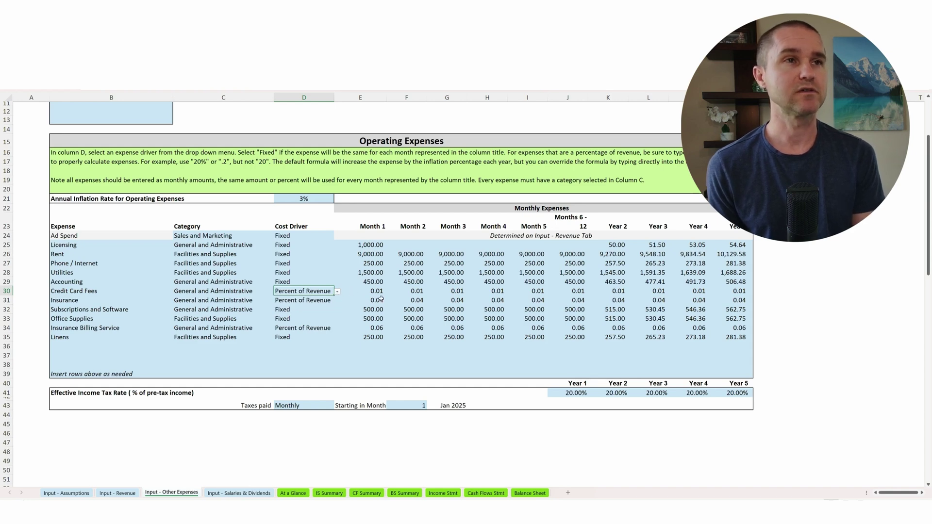
# Step: Check the Month 1 revenue percentages for Credit Card Fees, Insurance and Insurance Billing Service
pyautogui.press('Right')
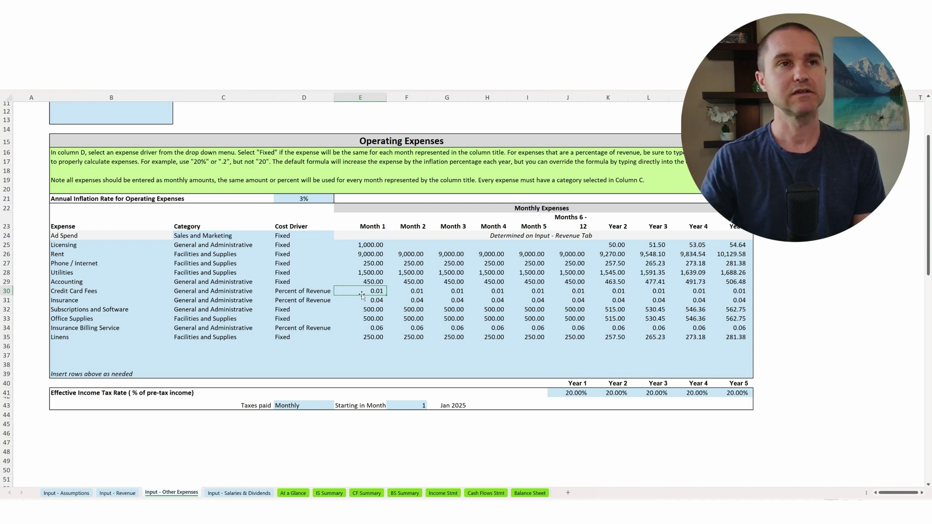
pyautogui.click(367, 300)
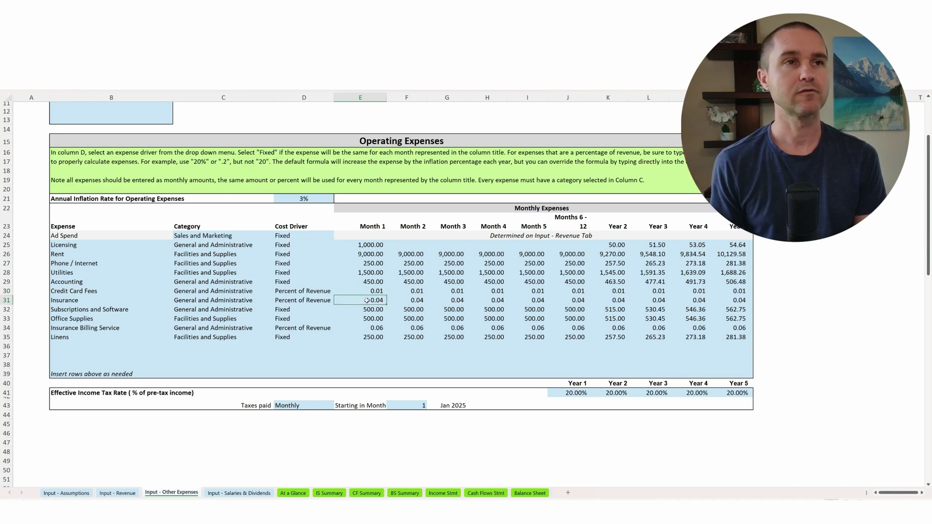
pyautogui.click(369, 328)
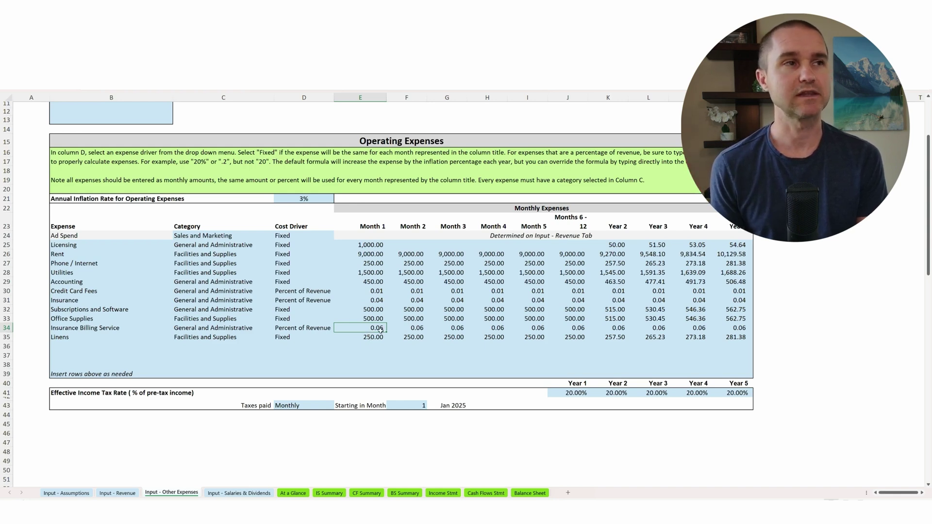
# Step: Examine the Obstetrician-Gynecologist's job title, category, annual minimum salary and benefits in the Salaried Labor table on the Input - Salaries & Dividends sheet
pyautogui.click(228, 493)
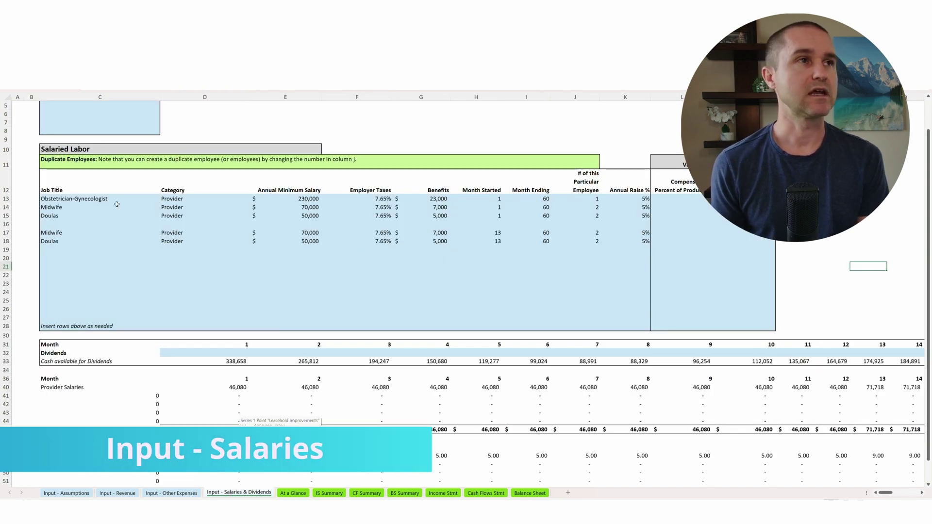
pyautogui.scroll(2, 116, 204)
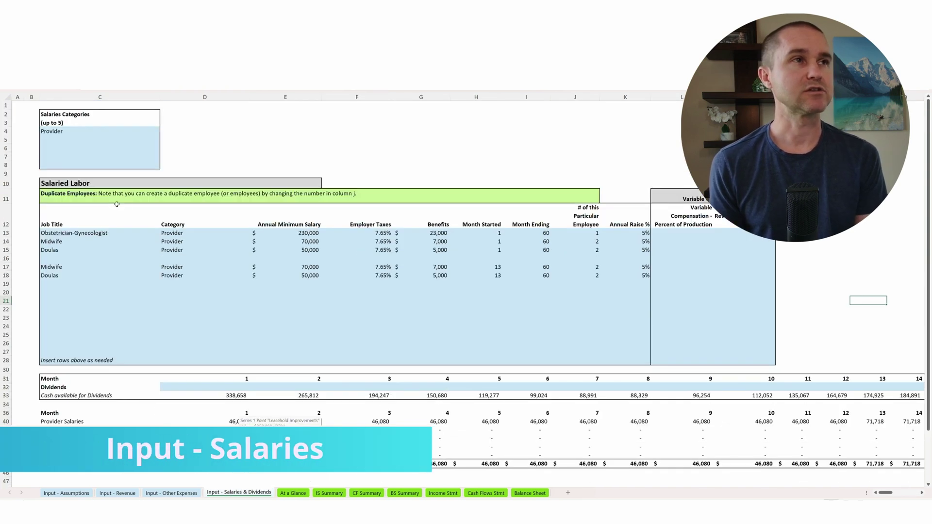
pyautogui.click(77, 234)
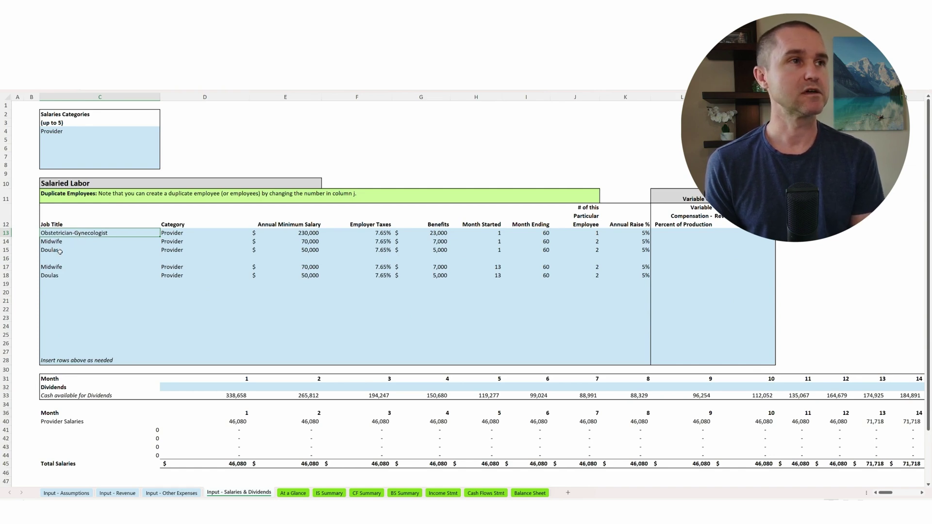
pyautogui.click(192, 233)
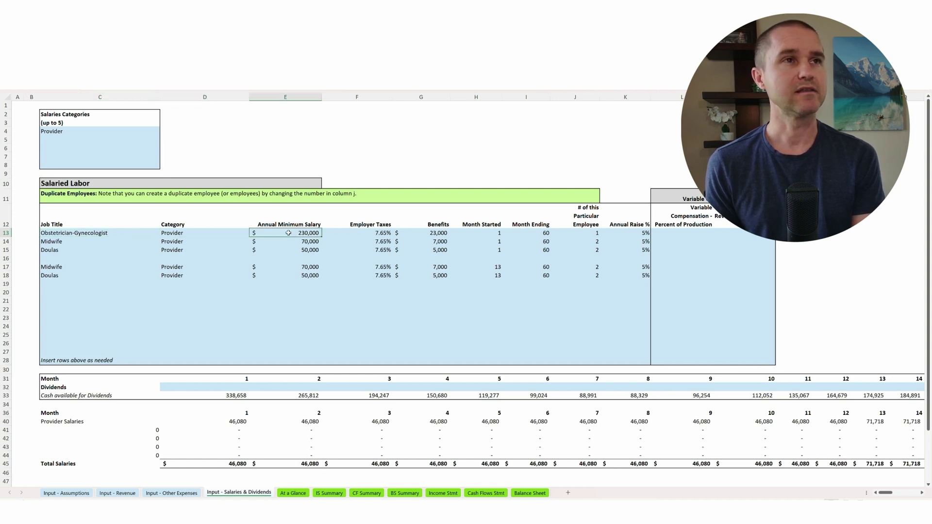
pyautogui.click(287, 233)
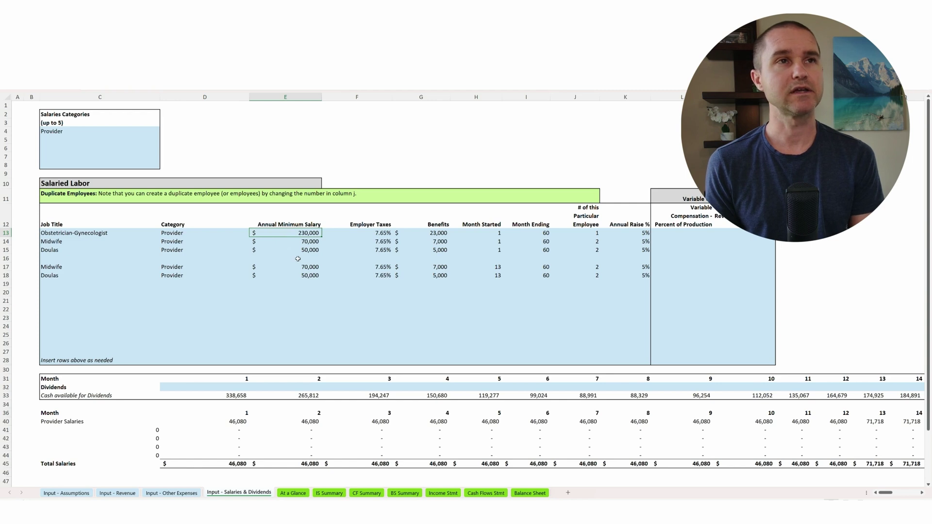
pyautogui.click(440, 233)
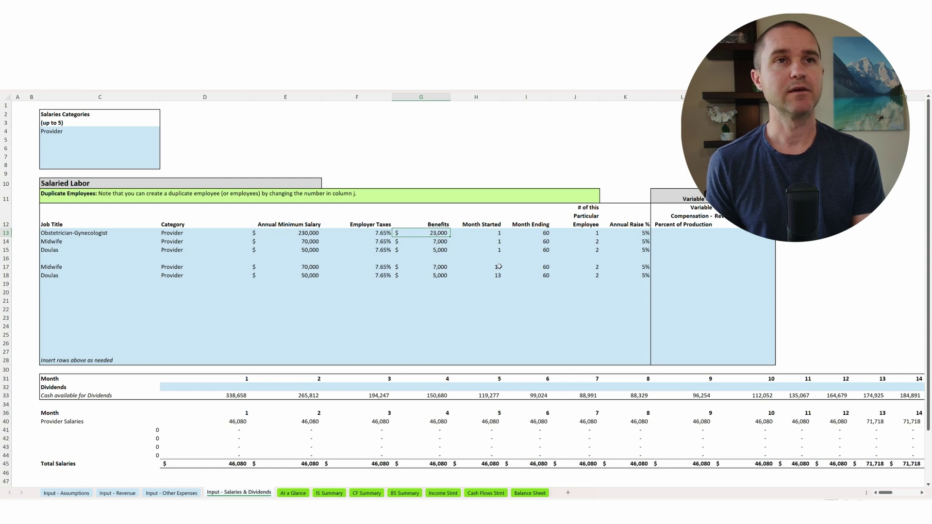
# Step: Enter 2 as the number of employees for the first Midwife row, and check the second Midwife row's start month and employee count
pyautogui.click(596, 242)
pyautogui.write('2')
pyautogui.press('Return')
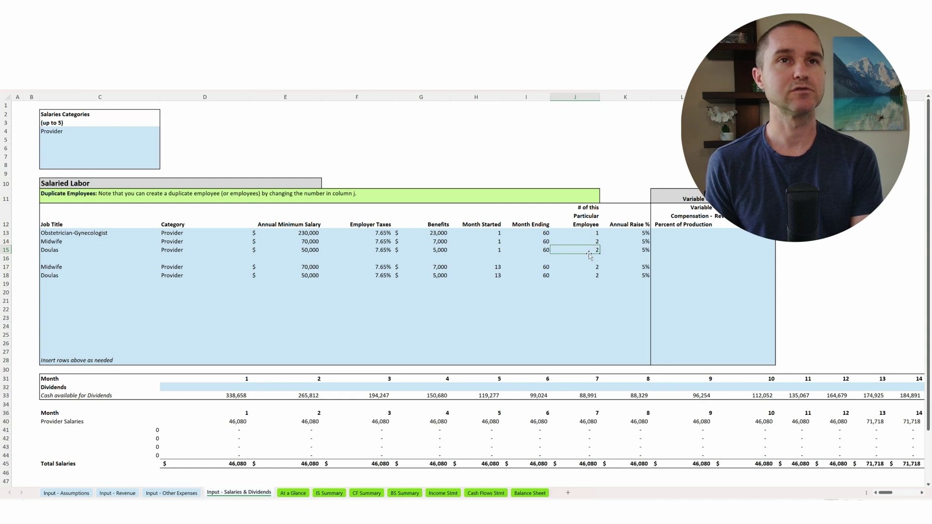
pyautogui.click(496, 270)
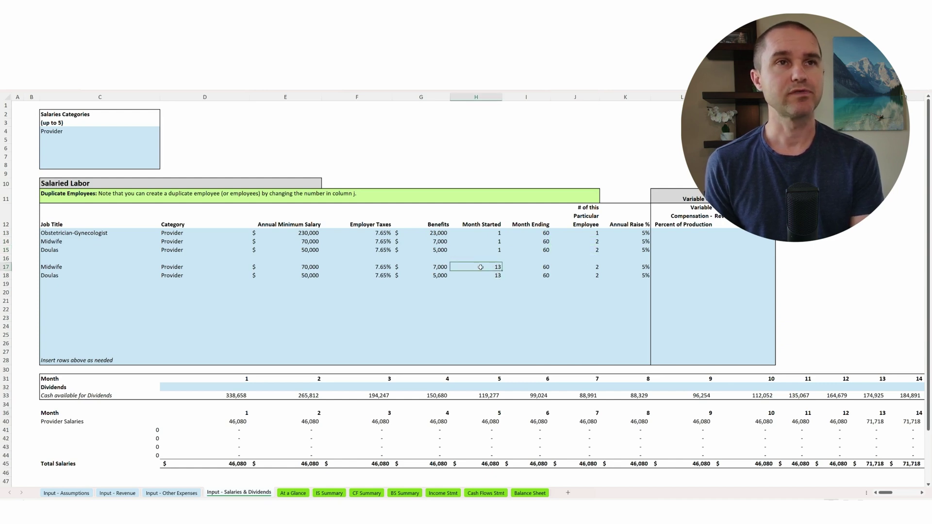
pyautogui.click(589, 267)
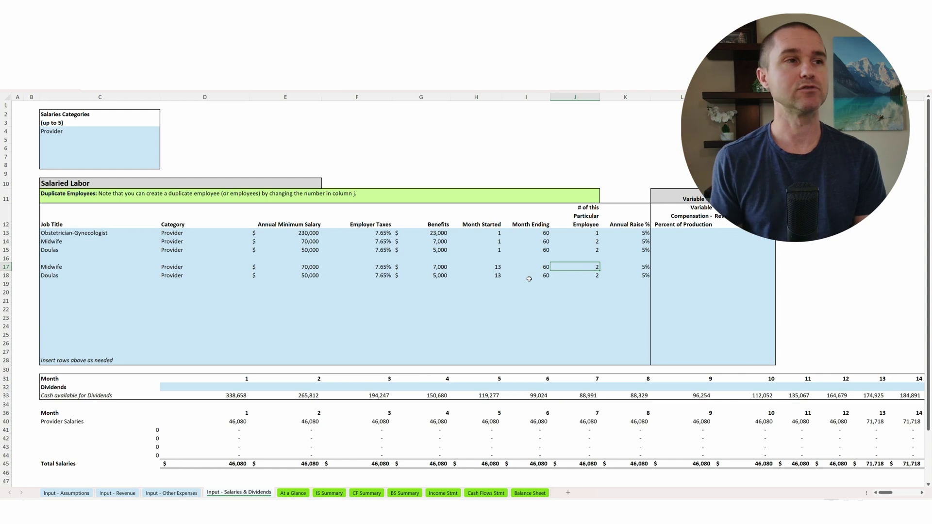
# Step: Open the At a Glance sheet to review the profit and loss, summary data and key ratios
pyautogui.click(294, 494)
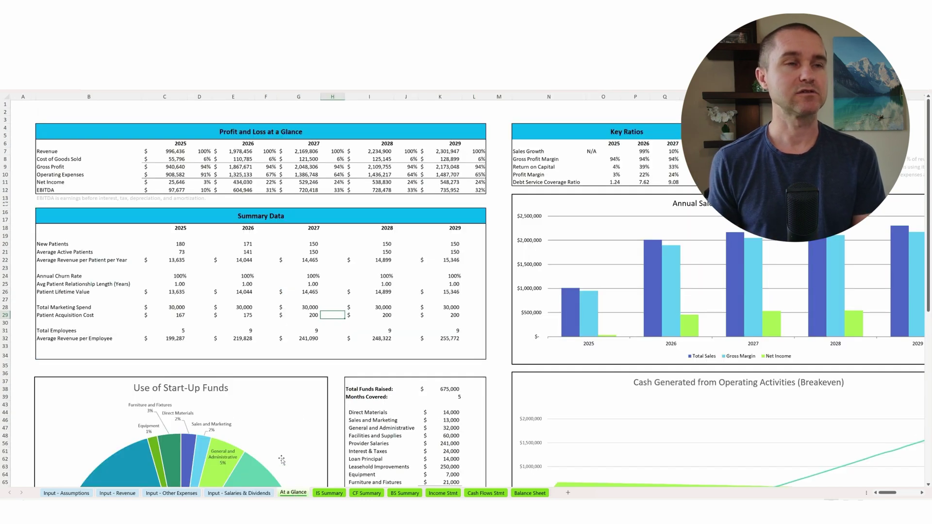